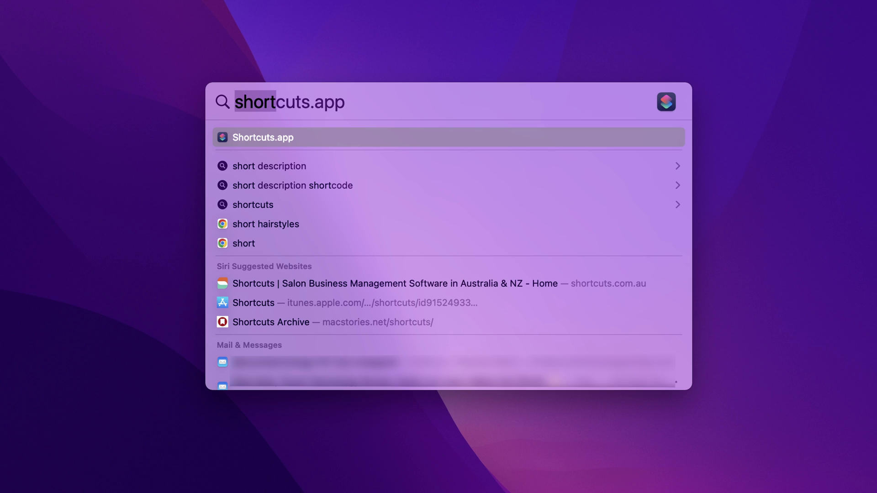
# Launch shortcuts.app from Spotlight to open the All Shortcuts library.
pyautogui.press('Return')
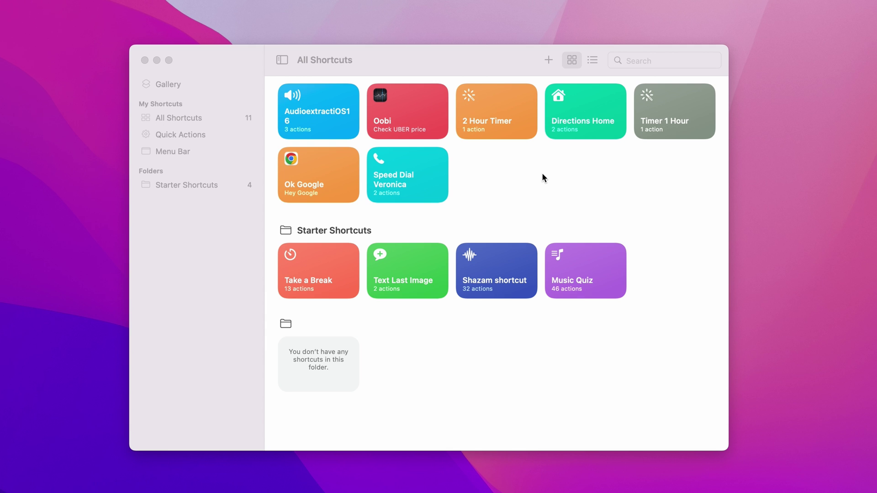
# Create a new shortcut titled 'image watermark' with an orange-red photo glyph icon.
pyautogui.click(519, 60)
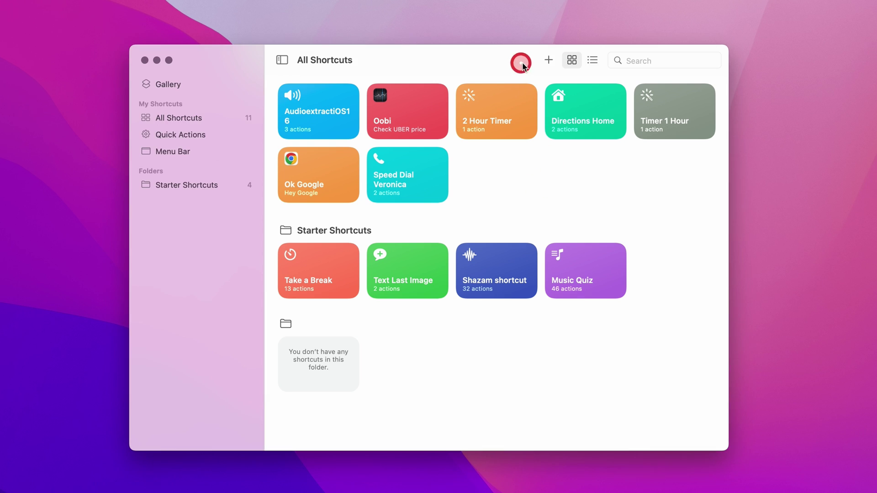
pyautogui.click(550, 61)
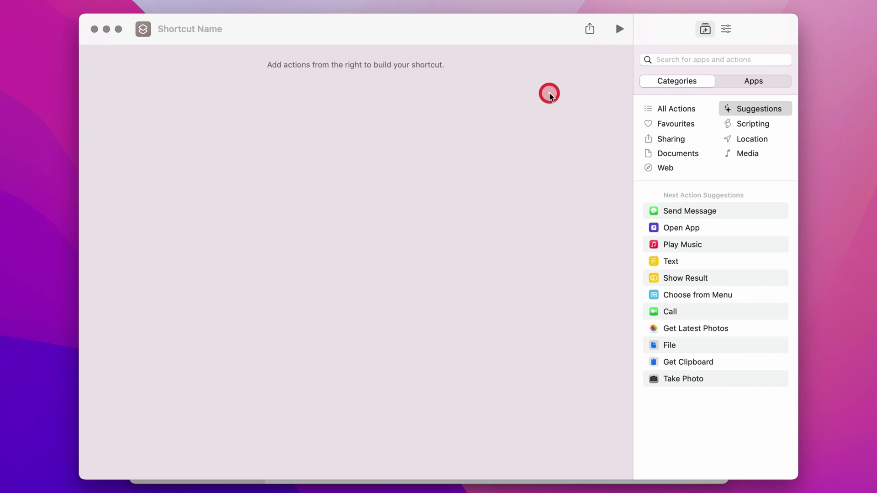
pyautogui.click(167, 30)
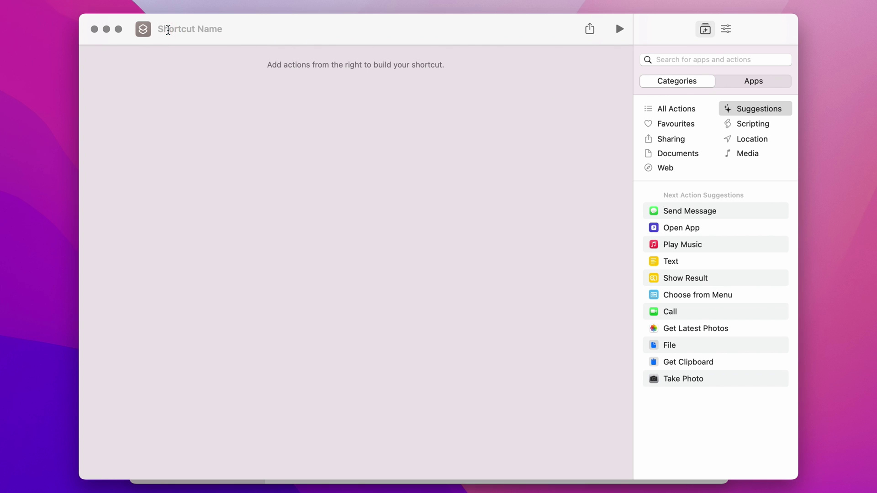
pyautogui.write('image watermark')
pyautogui.click(143, 29)
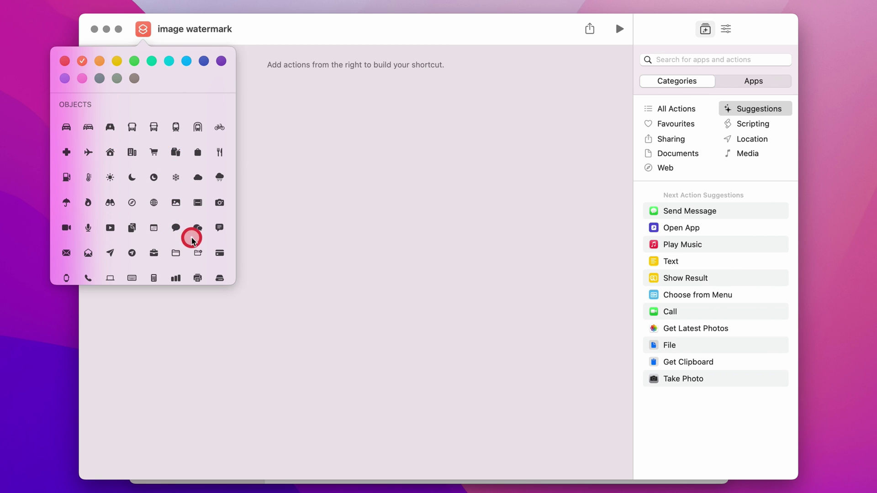
pyautogui.click(177, 203)
pyautogui.click(345, 106)
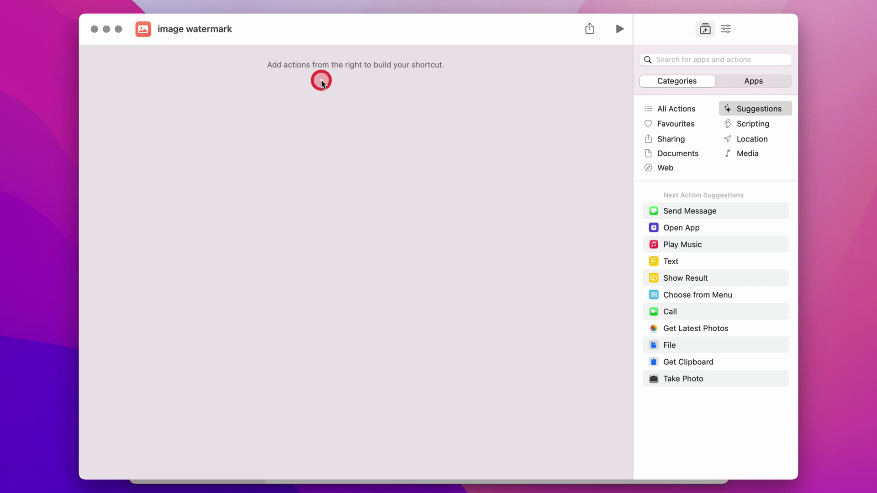
# In Shortcut Details, enable Use as Quick Action and offer it in Finder.
pyautogui.click(726, 31)
pyautogui.click(646, 90)
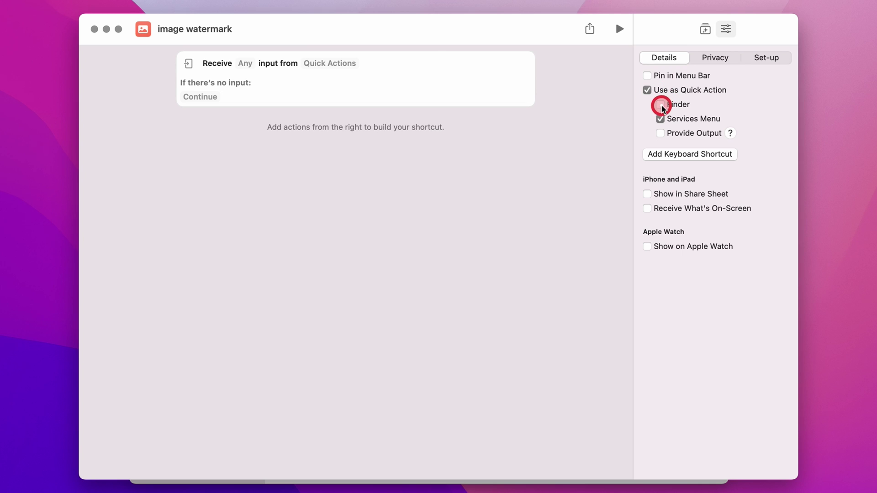
pyautogui.click(660, 106)
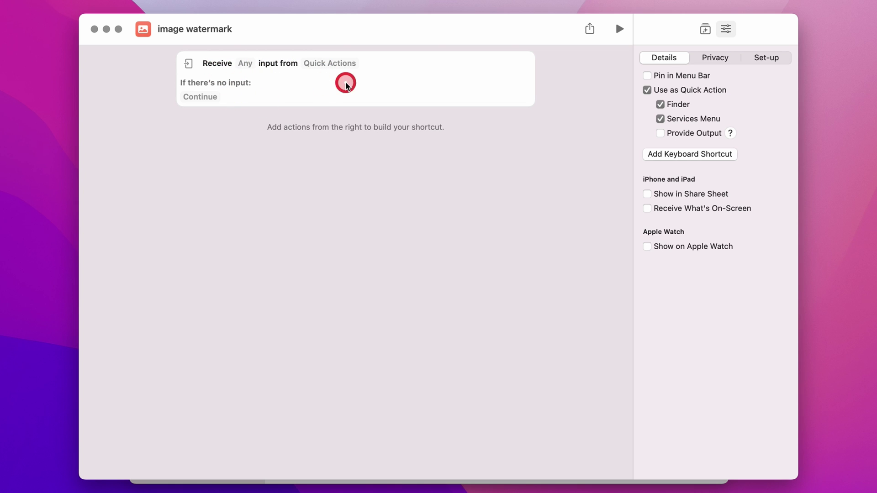
# Restrict received input to Images only and set no-input behaviour to Ask For Photos.
pyautogui.click(246, 64)
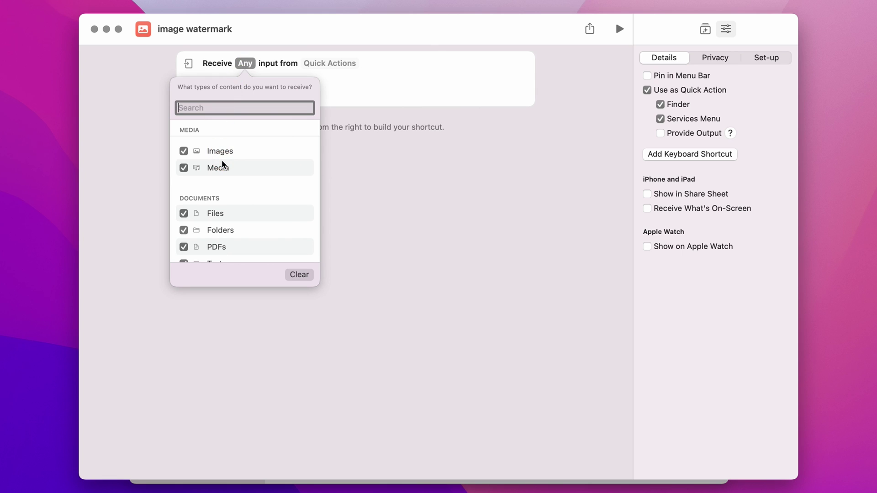
pyautogui.click(234, 161)
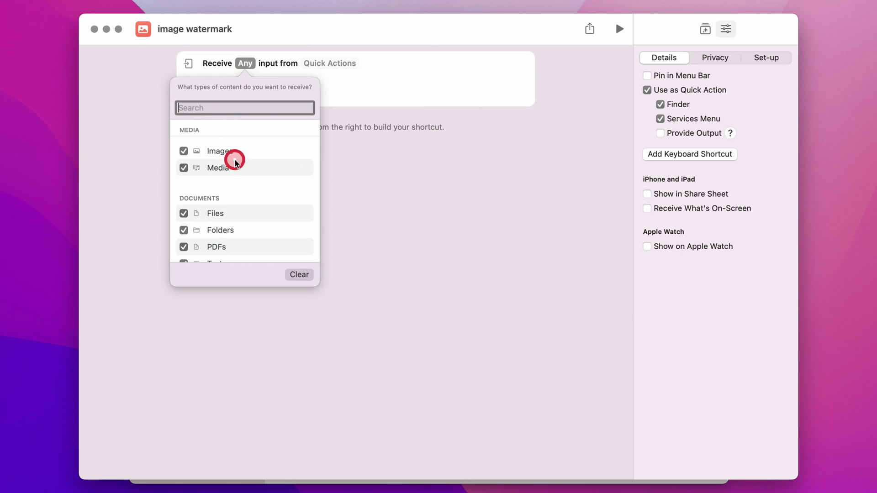
pyautogui.click(219, 156)
pyautogui.click(246, 198)
pyautogui.click(299, 274)
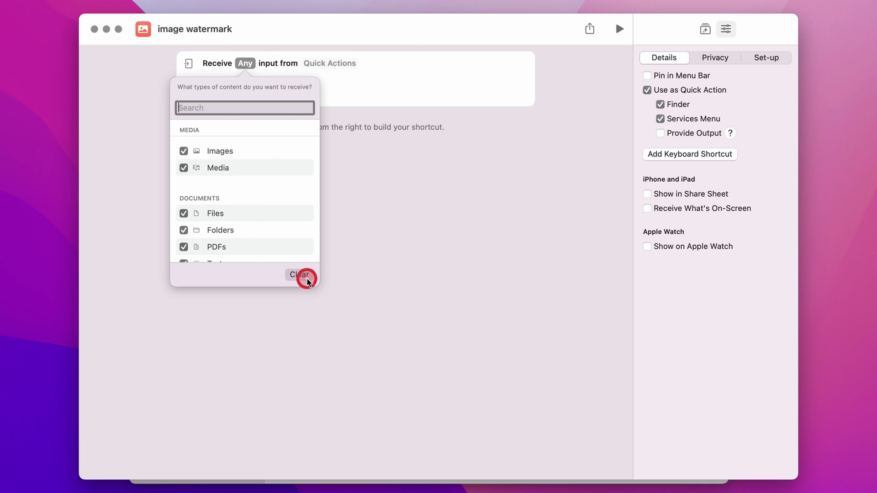
pyautogui.click(247, 64)
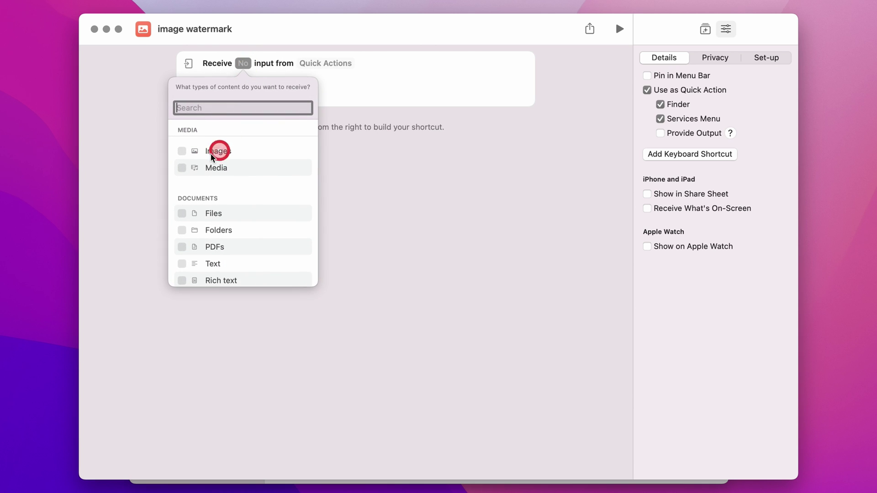
pyautogui.click(182, 151)
pyautogui.click(333, 78)
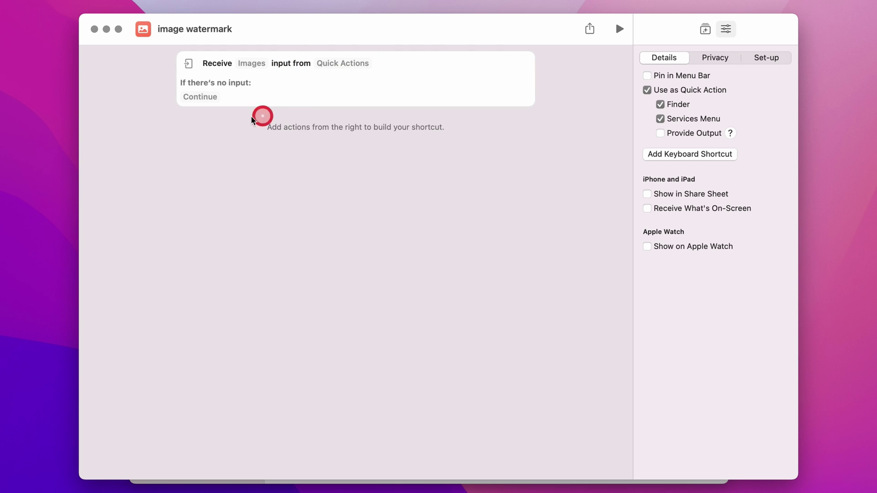
pyautogui.click(197, 97)
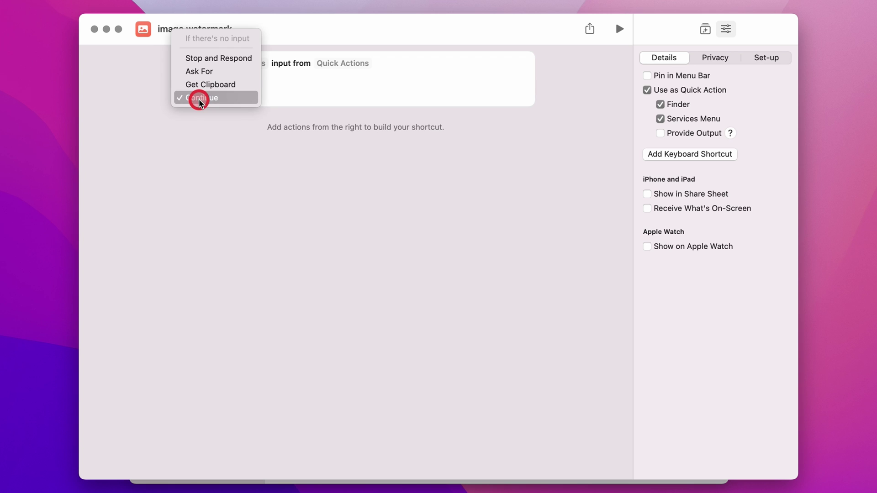
pyautogui.click(206, 74)
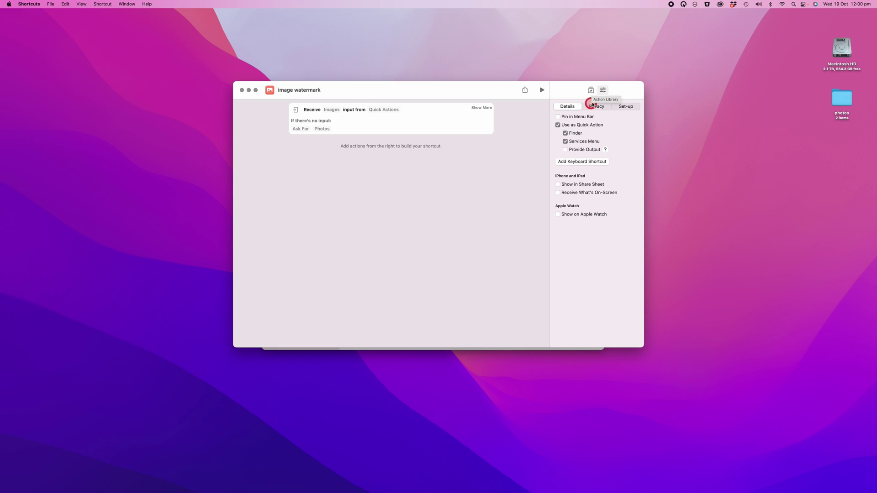
# Search the Action Library for 'overlay image' and add Overlay Image after Receive.
pyautogui.click(591, 90)
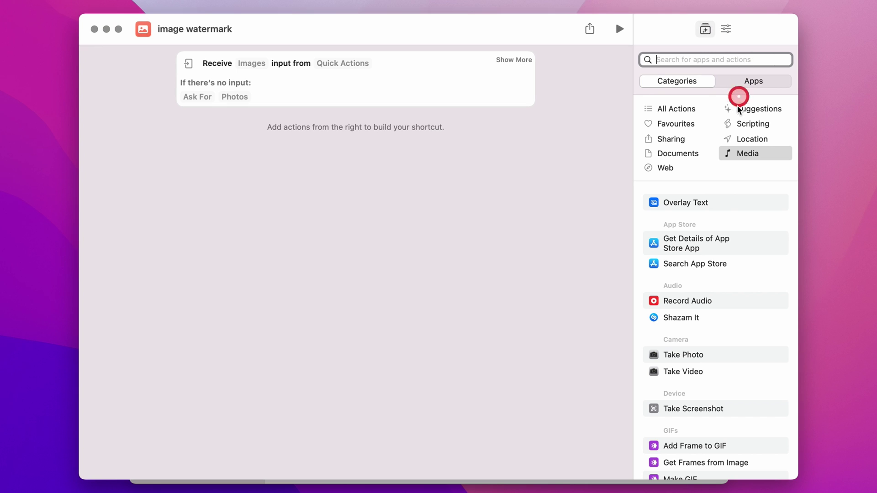
pyautogui.click(744, 155)
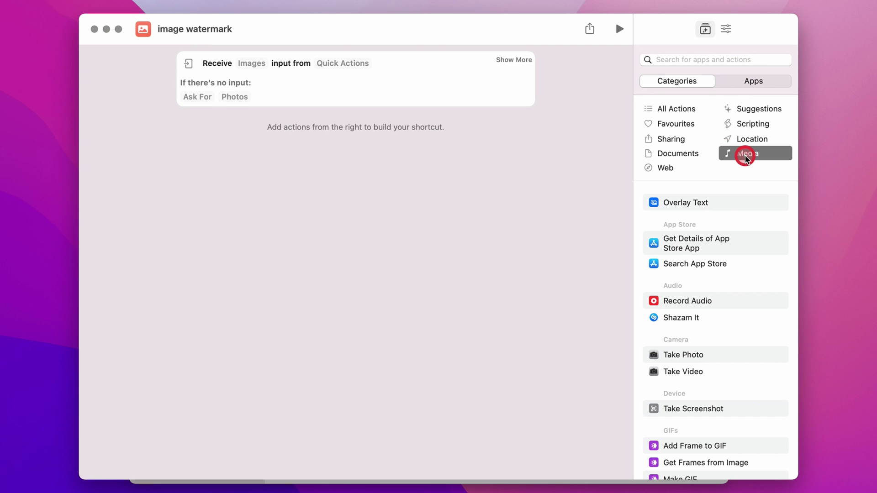
pyautogui.click(671, 59)
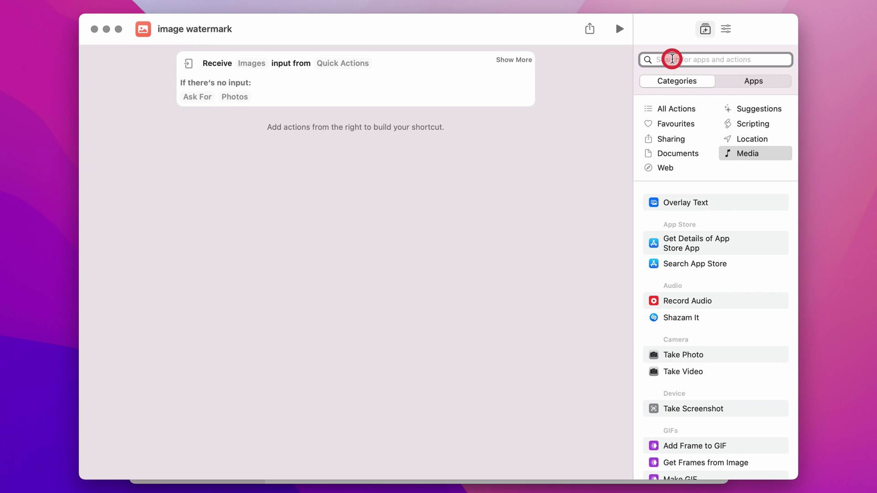
pyautogui.write('overlay')
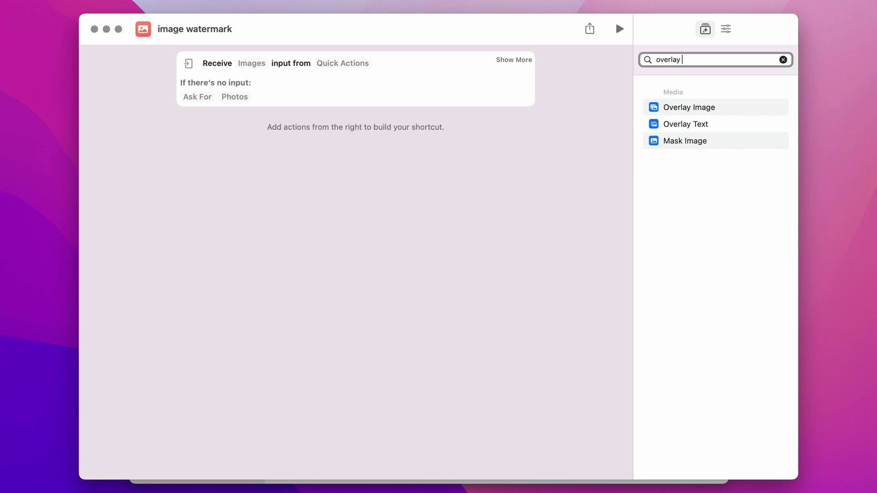
pyautogui.write(' image')
pyautogui.doubleClick(655, 109)
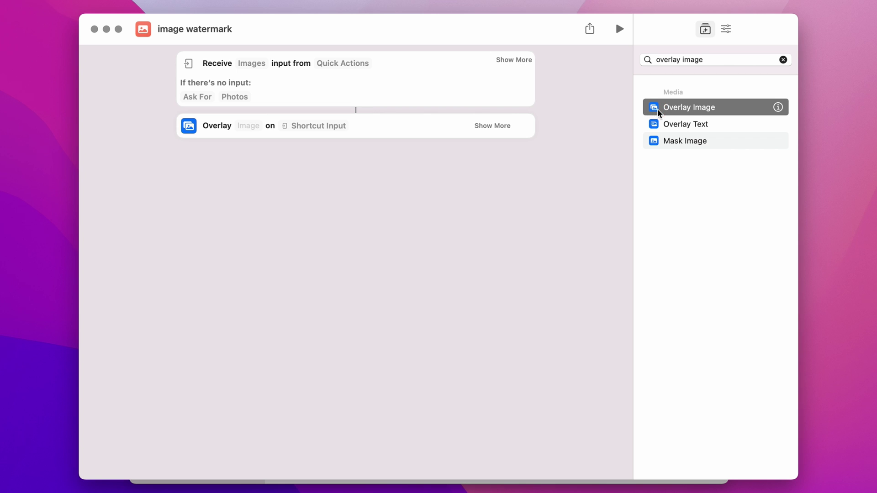
pyautogui.click(189, 129)
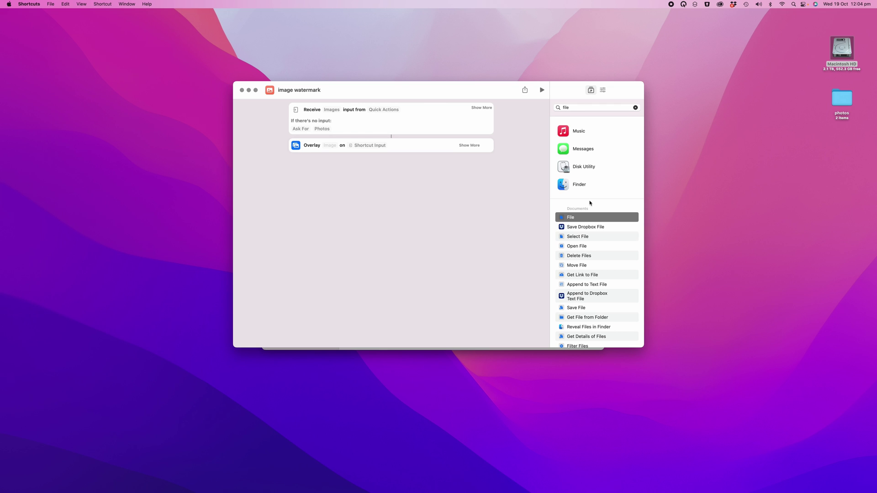
# Drag a File action into the workflow between Receive and Overlay Image.
pyautogui.click(577, 107)
pyautogui.moveTo(573, 194); pyautogui.dragTo(382, 144)
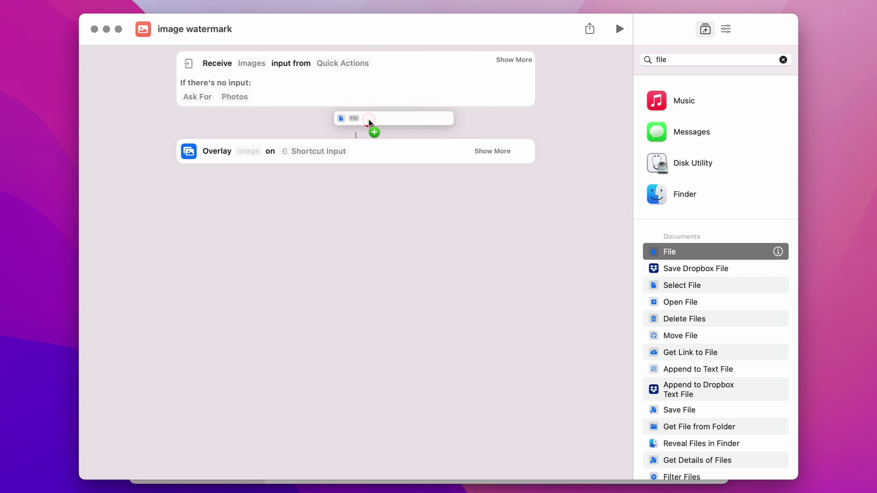
pyautogui.moveTo(340, 123); pyautogui.dragTo(293, 119)
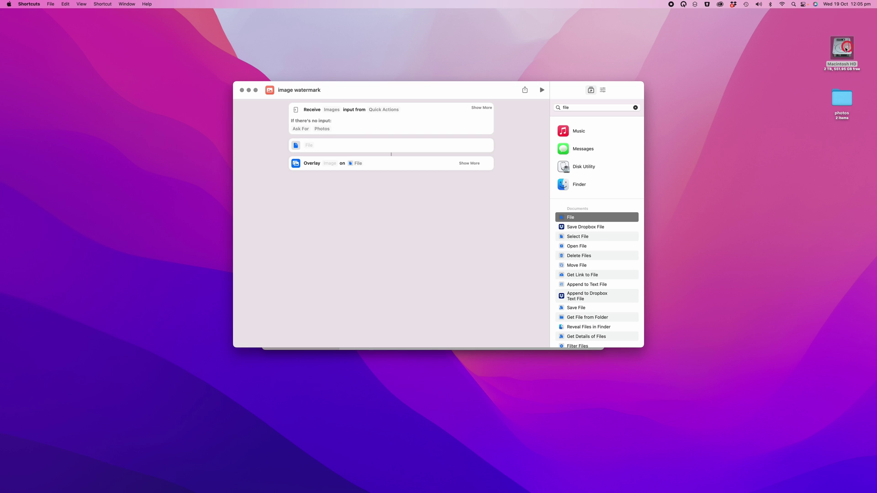
pyautogui.click(841, 49)
# Quick Look touchtechnology-white.png in Pictures > logos, then close the preview and Finder window.
pyautogui.doubleClick(841, 49)
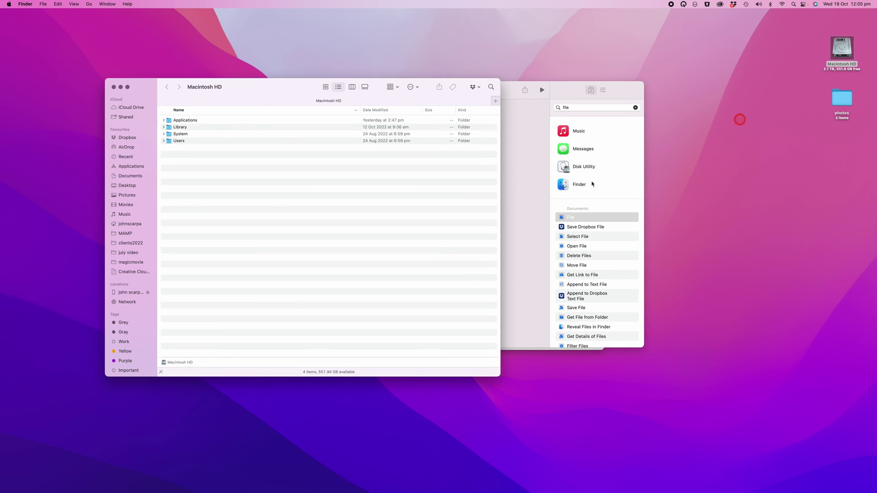
pyautogui.click(130, 195)
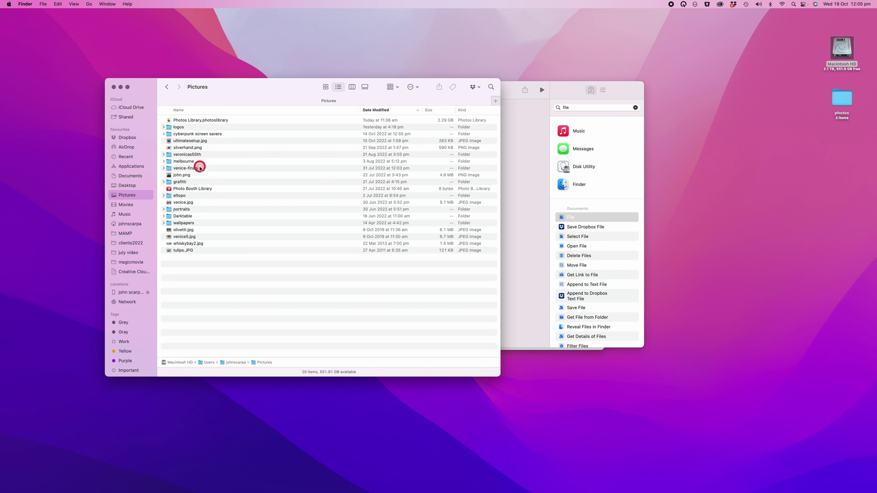
pyautogui.click(172, 128)
pyautogui.doubleClick(172, 128)
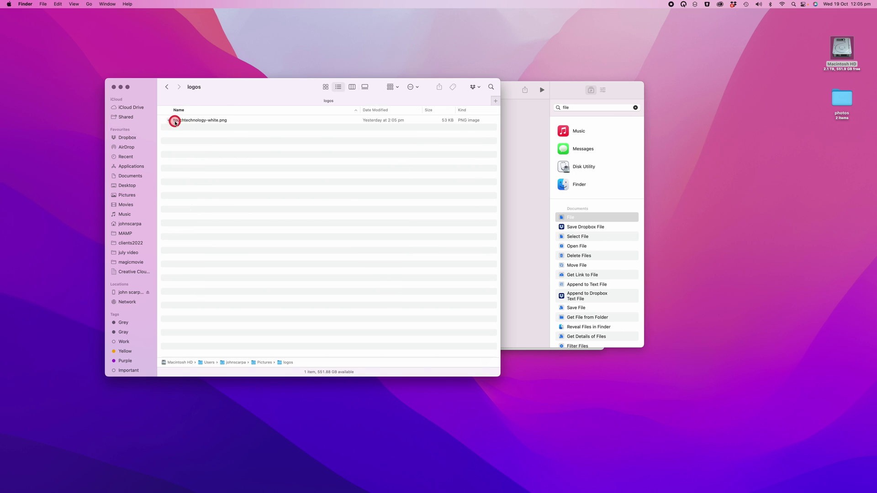
pyautogui.click(174, 121)
pyautogui.press('space')
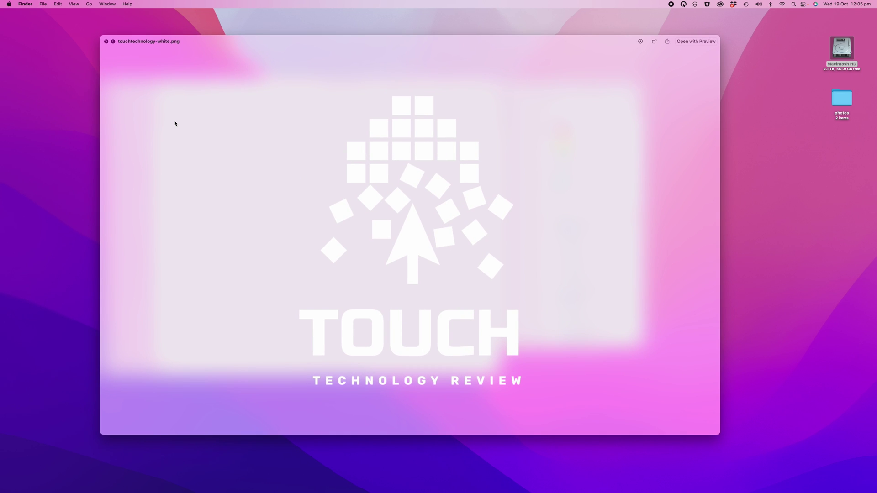
pyautogui.click(106, 41)
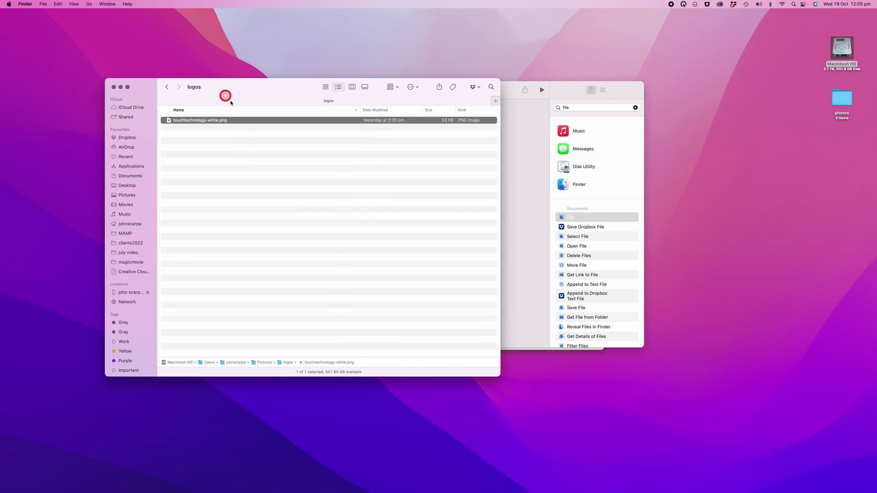
pyautogui.click(114, 87)
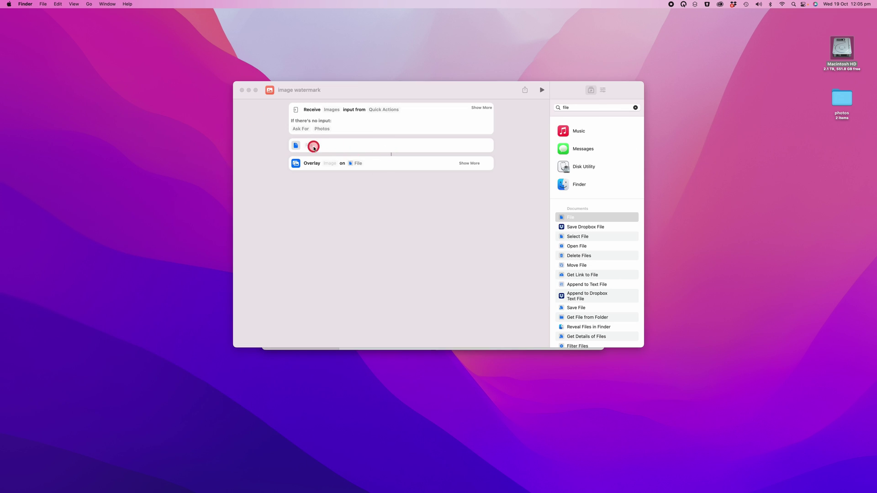
# Point the File action to touchtechnology-white.png from Pictures > logos.
pyautogui.click(314, 147)
pyautogui.click(325, 196)
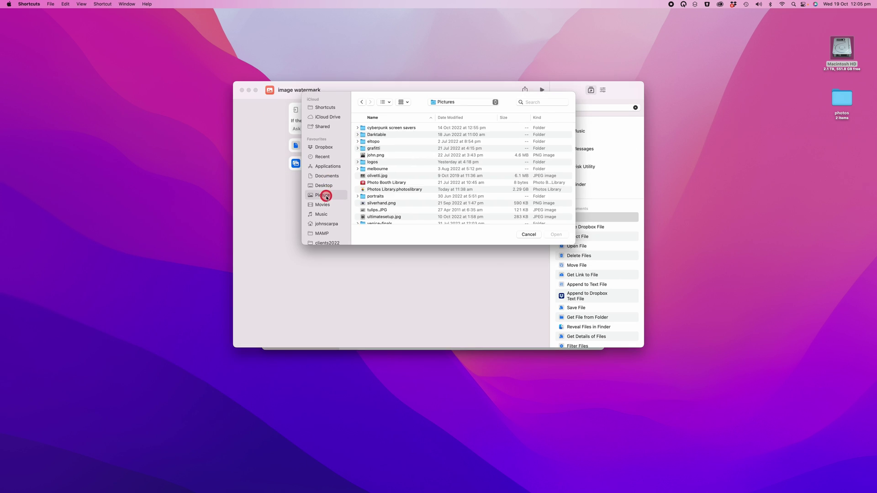
pyautogui.doubleClick(372, 162)
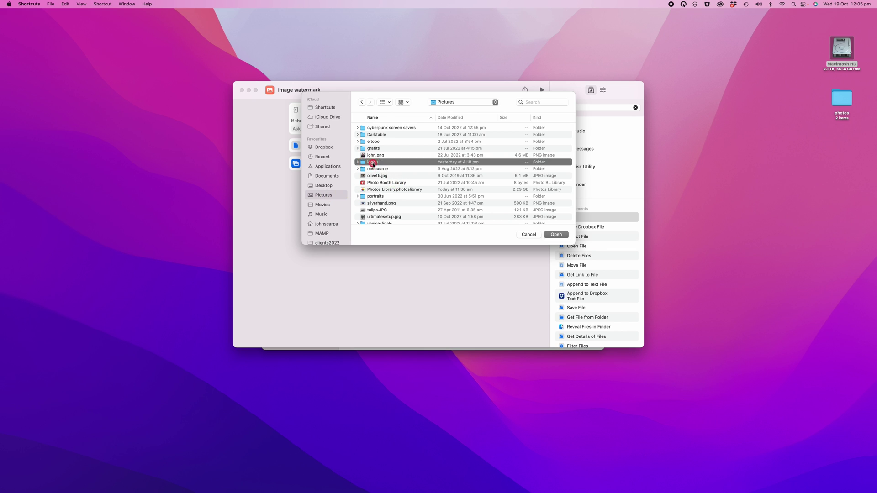
pyautogui.click(372, 127)
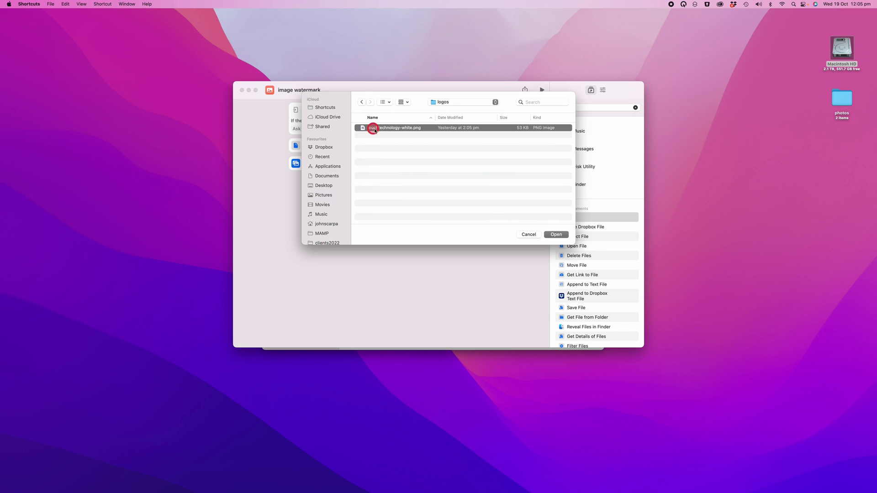
pyautogui.click(559, 237)
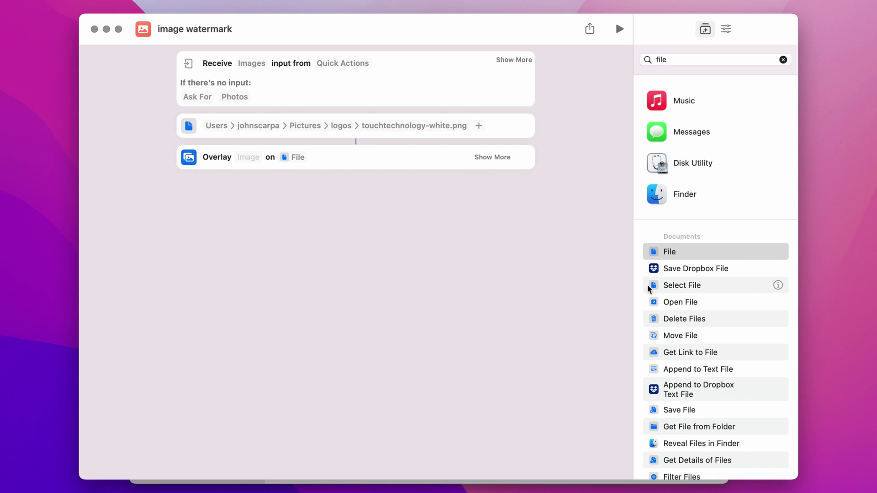
pyautogui.moveTo(184, 148)
pyautogui.mouseDown()
pyautogui.moveTo(201, 165)
pyautogui.moveTo(471, 132)
pyautogui.moveTo(248, 162)
pyautogui.mouseUp()
# Set the Overlay action's image slot to the File magic variable.
pyautogui.click(201, 164)
pyautogui.click(248, 162)
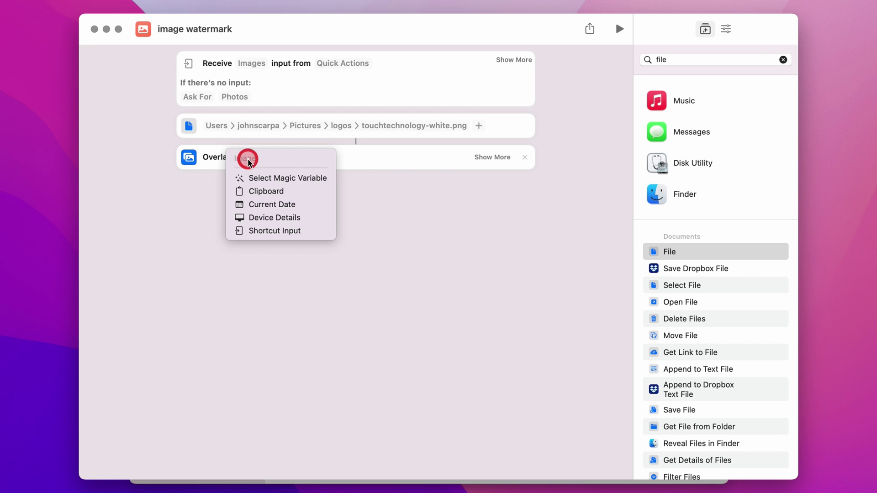
pyautogui.click(254, 177)
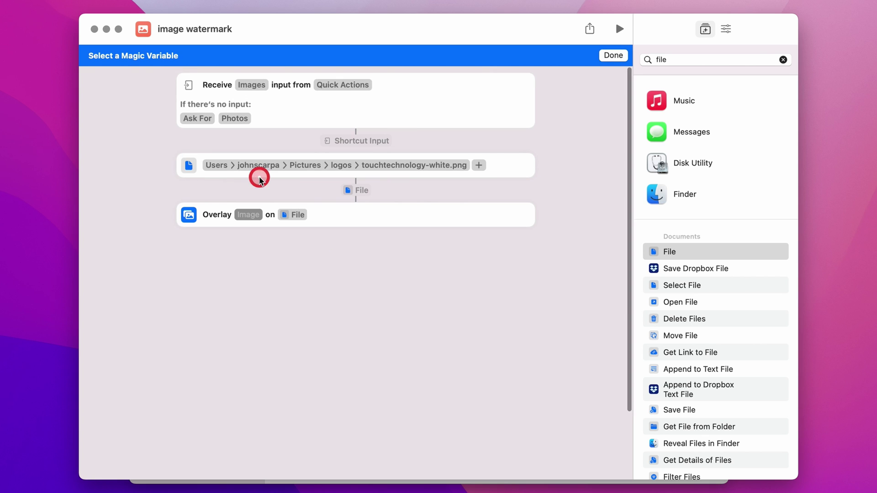
pyautogui.click(359, 192)
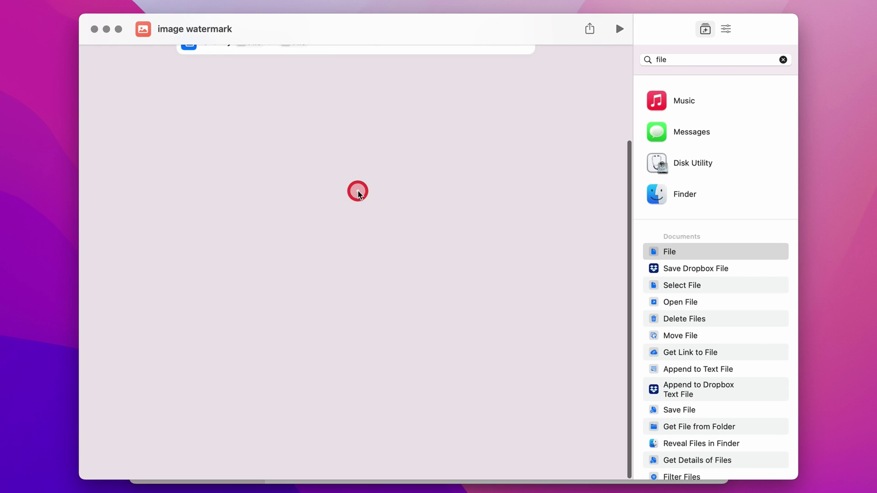
# Set the base image to Shortcut Input, giving Overlay File on Shortcut Input.
pyautogui.scroll(5, 357, 192)
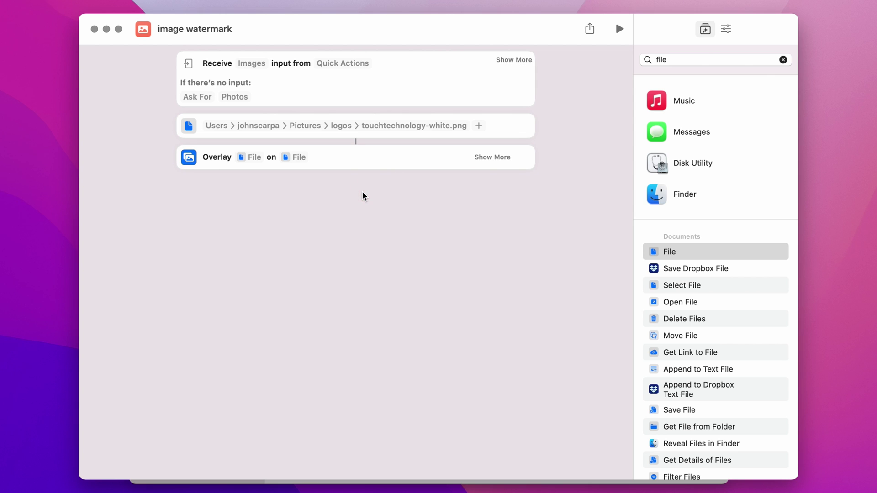
pyautogui.click(207, 165)
pyautogui.click(294, 160)
pyautogui.click(294, 158)
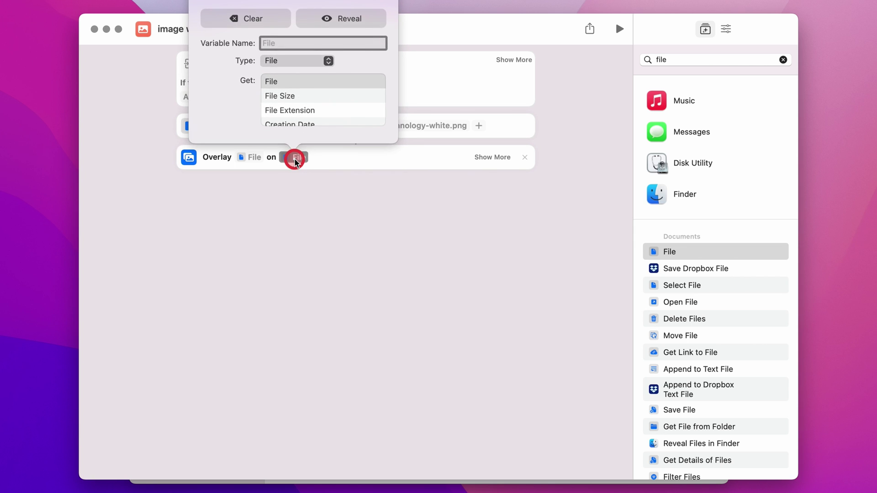
pyautogui.click(294, 158)
pyautogui.click(297, 157)
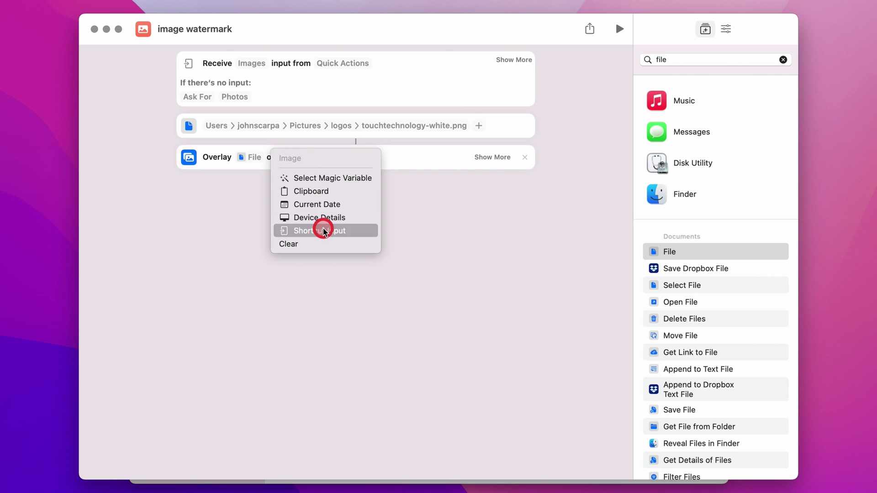
pyautogui.click(323, 231)
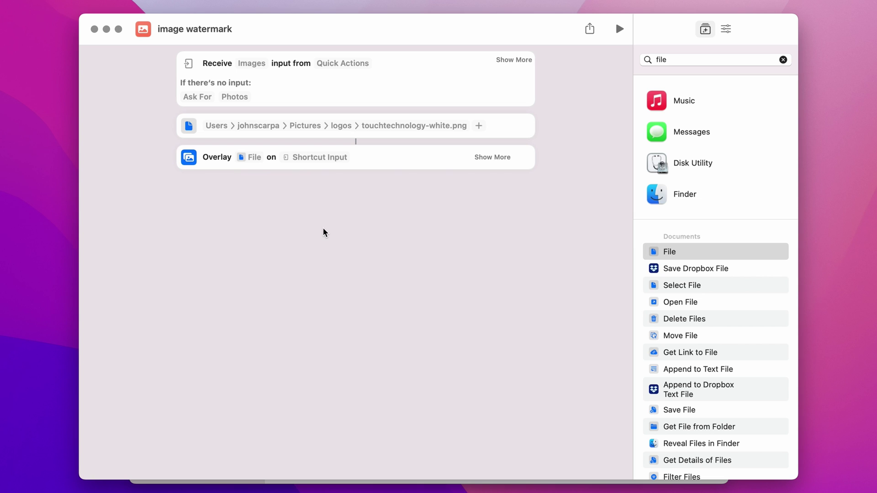
# Expand Overlay's extra options, toggle Show Image Editor off to view placement, then on again.
pyautogui.click(489, 158)
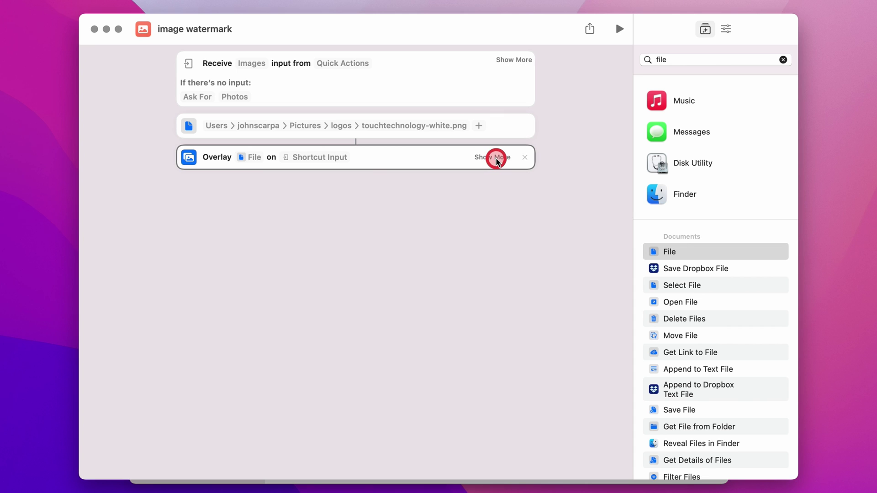
pyautogui.click(497, 160)
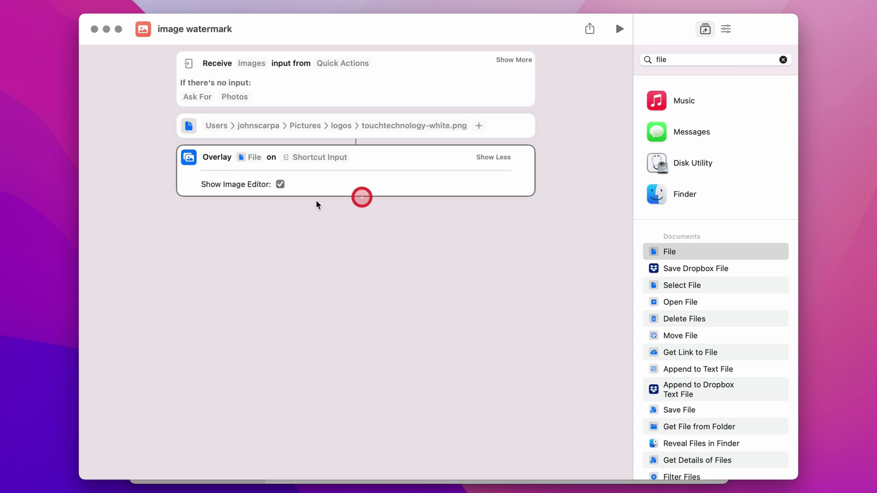
pyautogui.click(281, 184)
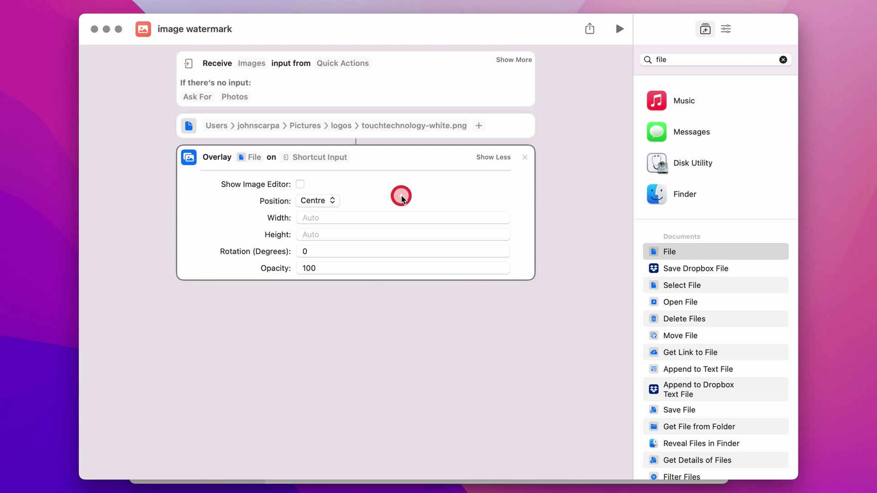
pyautogui.click(300, 184)
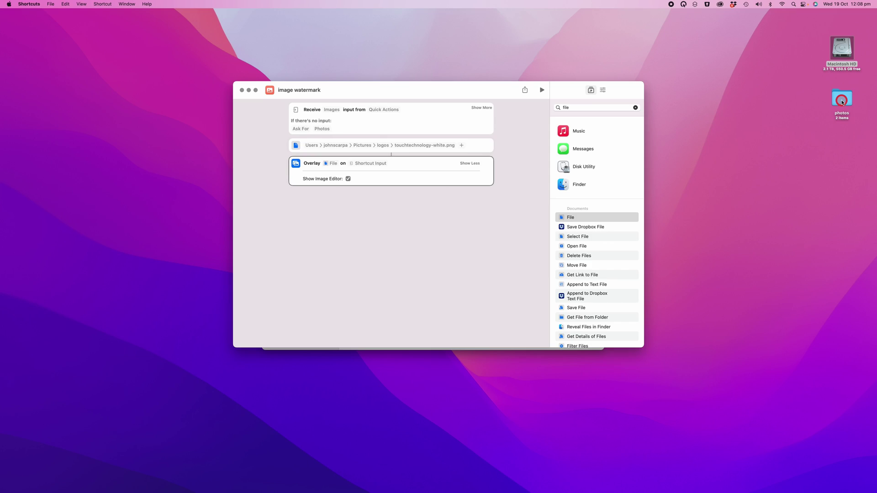
# Open the desktop photos folder, Quick Look tree.jpg, and show its Quick Actions menu.
pyautogui.doubleClick(842, 97)
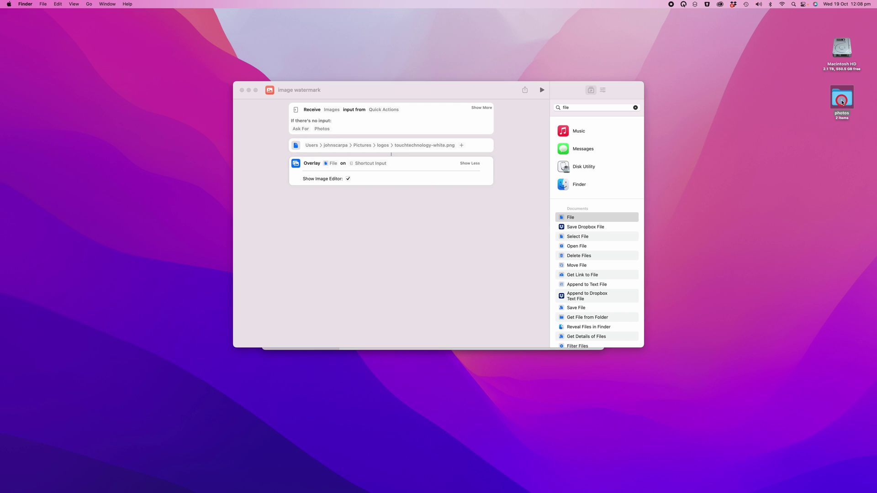
pyautogui.click(564, 154)
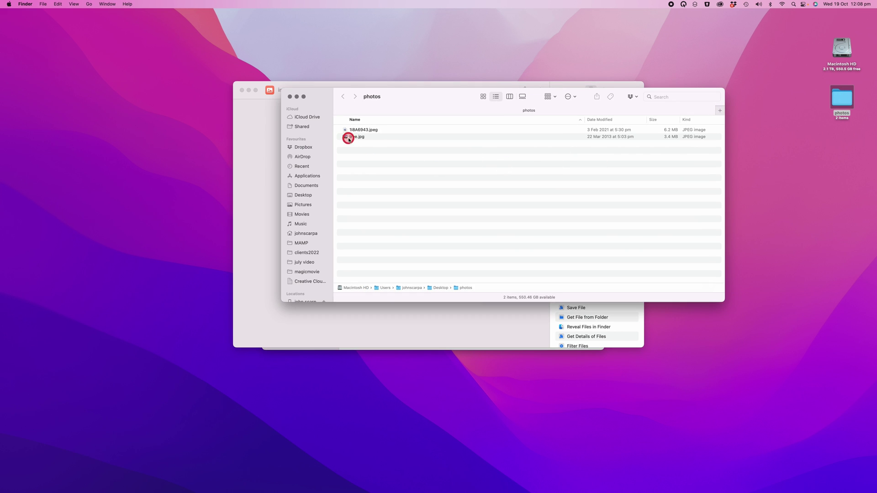
pyautogui.click(347, 138)
pyautogui.press('space')
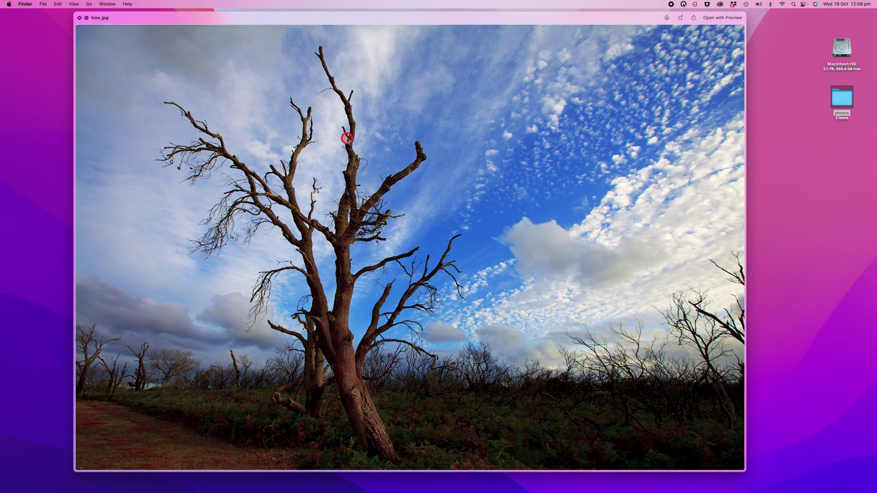
pyautogui.press('space')
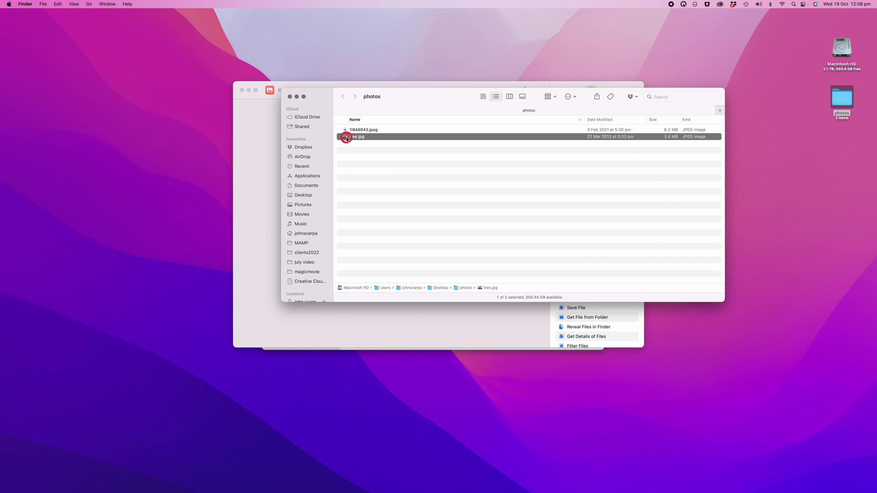
pyautogui.rightClick(347, 139)
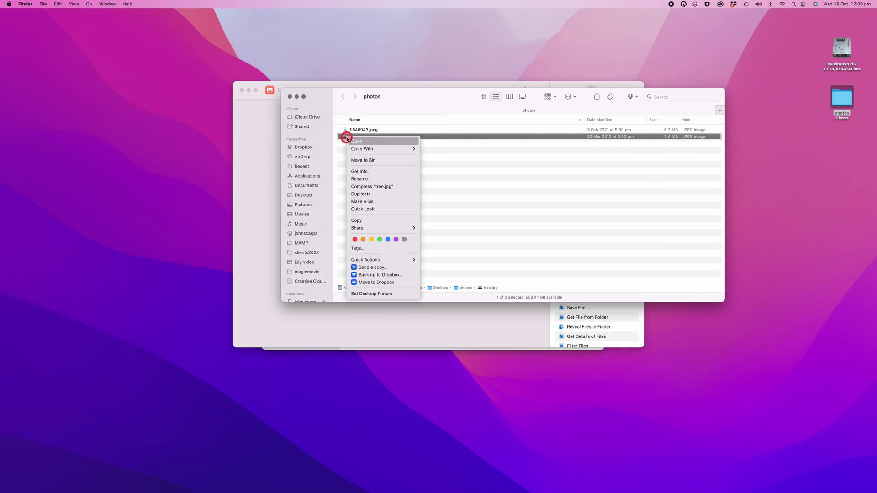
pyautogui.moveTo(381, 263)
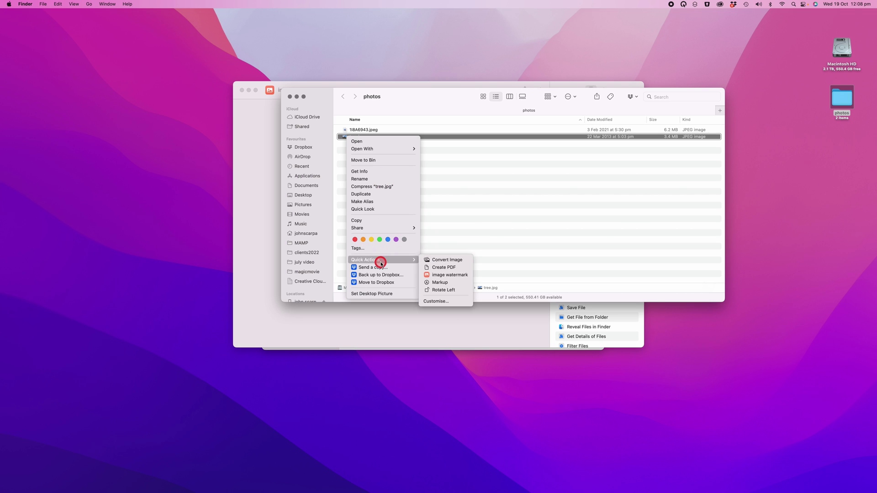
# Run image watermark on tree.jpg and position the TOUCH logo in the editor.
pyautogui.click(452, 276)
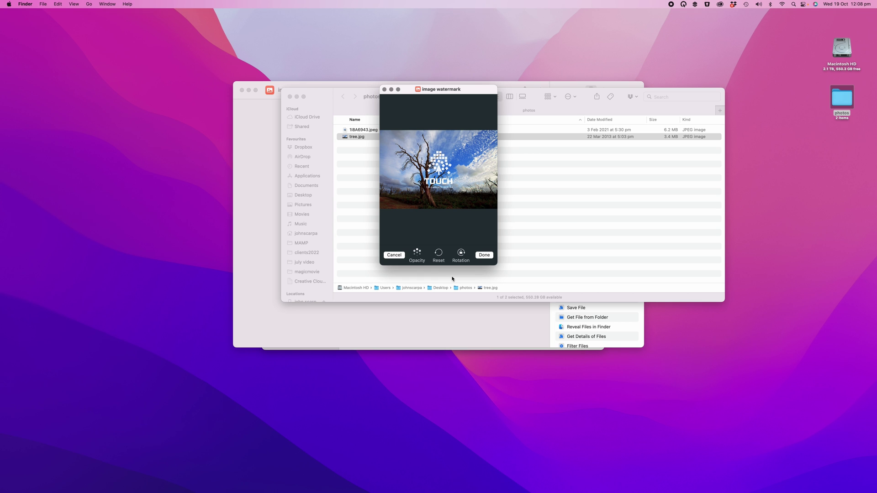
pyautogui.moveTo(474, 89); pyautogui.dragTo(419, 66)
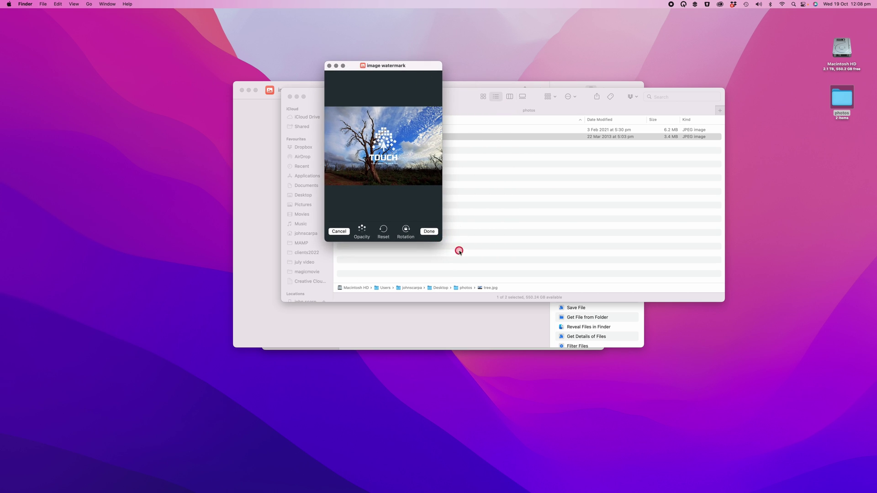
pyautogui.moveTo(386, 150)
pyautogui.mouseDown()
pyautogui.moveTo(419, 164)
pyautogui.moveTo(421, 141)
pyautogui.moveTo(407, 135)
pyautogui.moveTo(351, 135)
pyautogui.moveTo(383, 155)
pyautogui.moveTo(381, 147)
pyautogui.mouseUp()
pyautogui.click(430, 233)
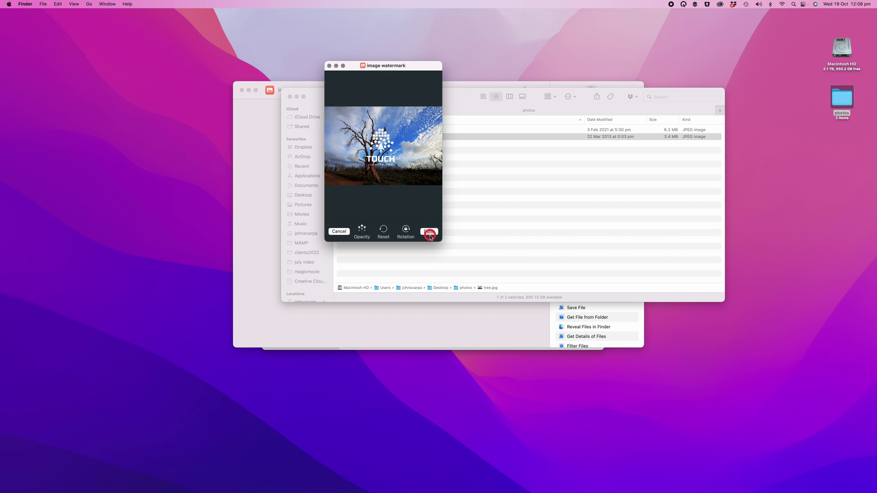
# Fade the logo to 63% opacity lower right, apply it, and close the Finder window.
pyautogui.click(361, 230)
pyautogui.moveTo(424, 206); pyautogui.dragTo(393, 206)
pyautogui.moveTo(377, 155); pyautogui.dragTo(409, 165)
pyautogui.click(429, 231)
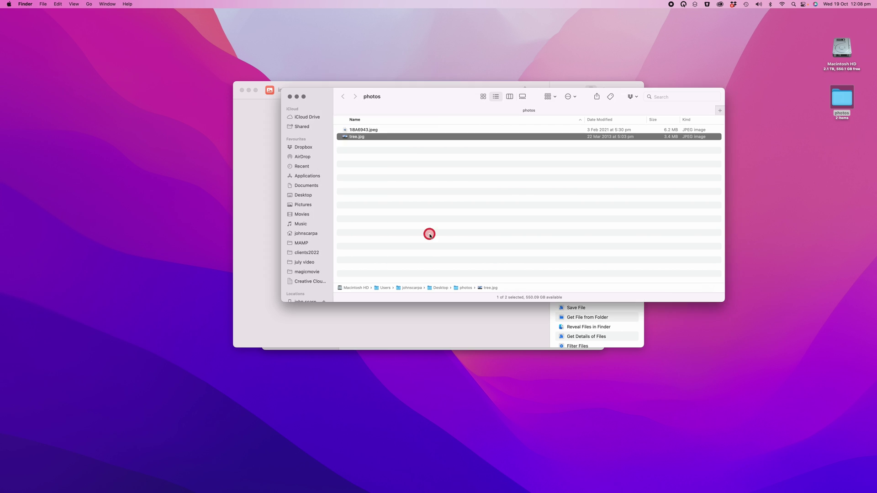
pyautogui.click(290, 96)
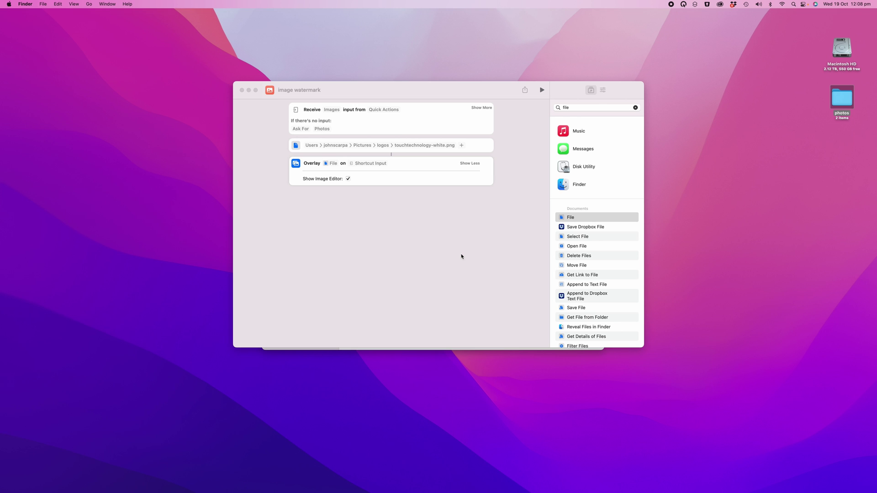
# Open the full Action Library and search for 'save fi'.
pyautogui.click(591, 90)
pyautogui.click(590, 88)
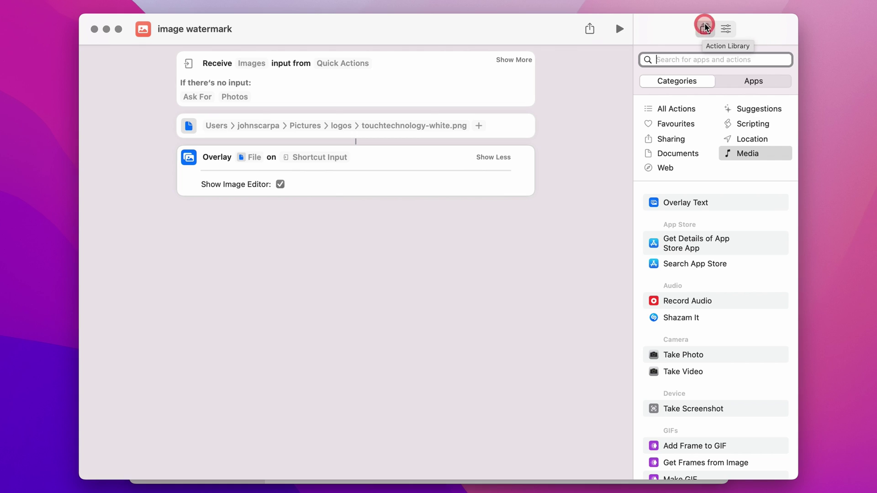
pyautogui.click(705, 28)
pyautogui.click(667, 59)
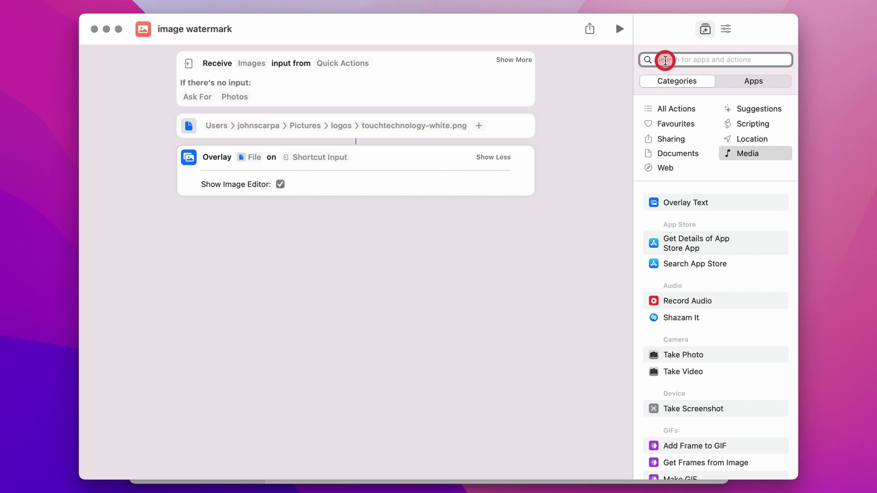
pyautogui.write('sa')
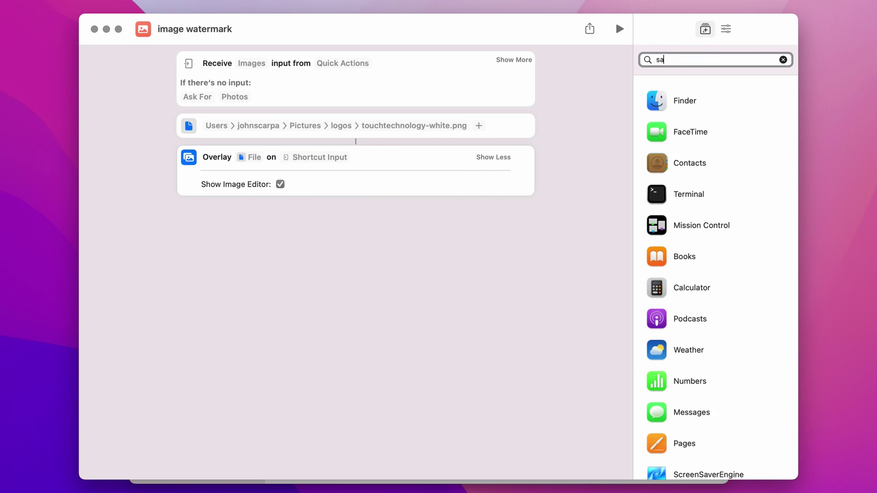
pyautogui.write('ve fil')
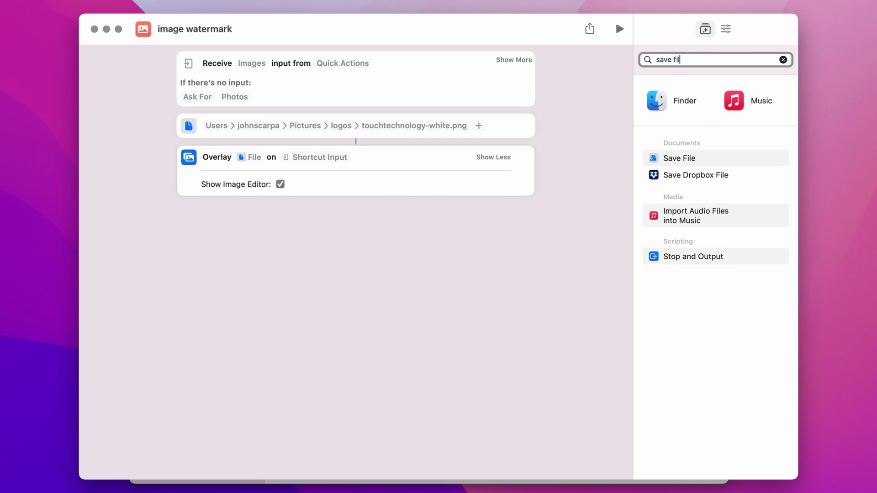
pyautogui.click(687, 60)
# Place the Save File action beneath the Overlay step and expand its options.
pyautogui.moveTo(669, 157); pyautogui.dragTo(353, 271)
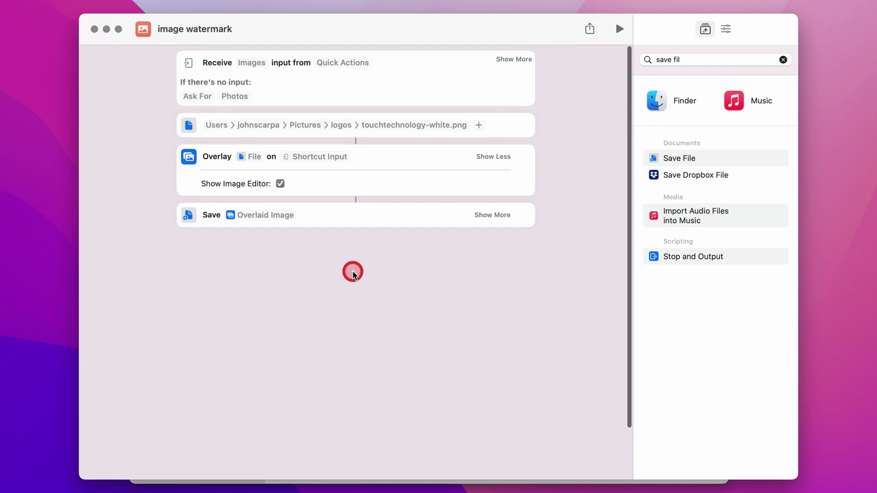
pyautogui.click(300, 243)
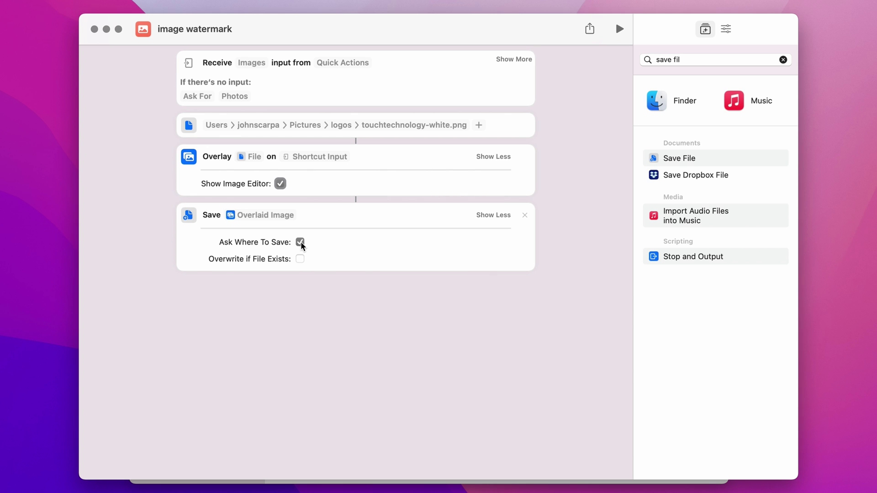
pyautogui.click(489, 216)
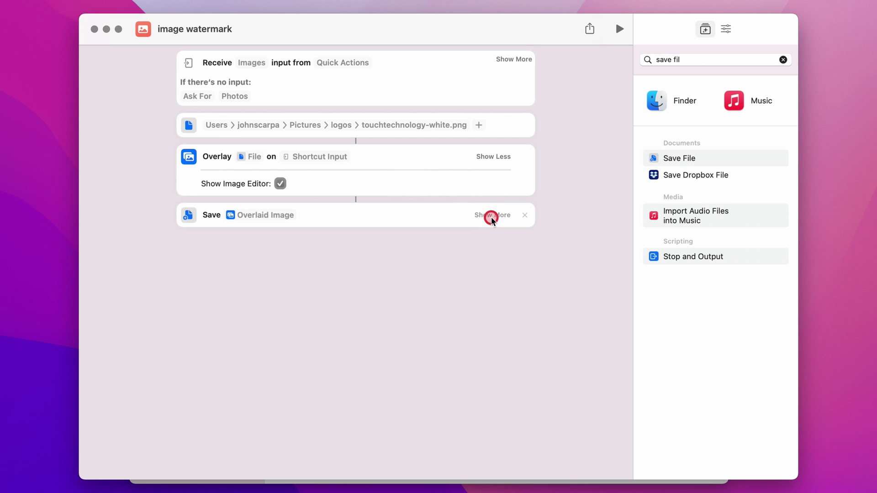
pyautogui.click(491, 217)
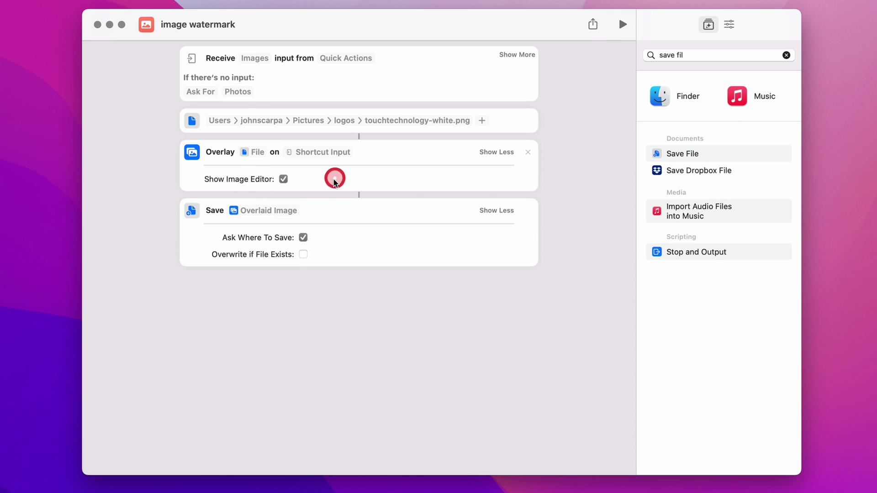
# Turn off Show Image Editor in Overlay and set the logo width to 500.
pyautogui.click(284, 180)
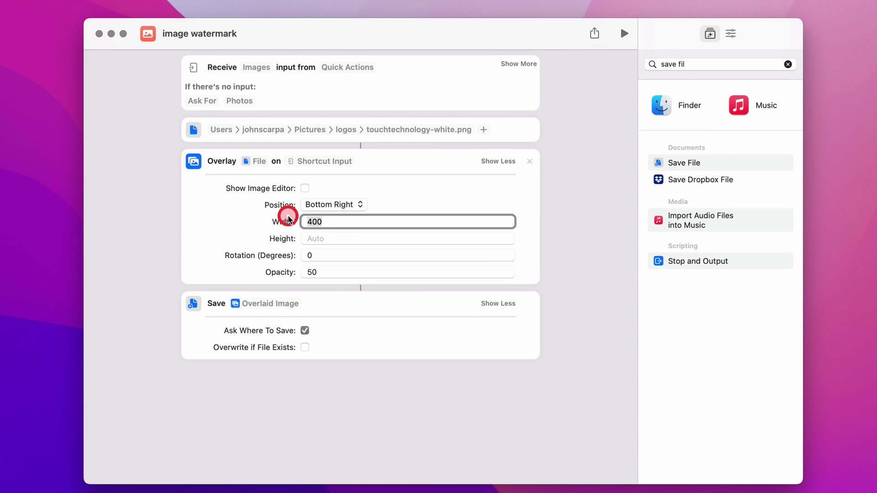
pyautogui.write('500')
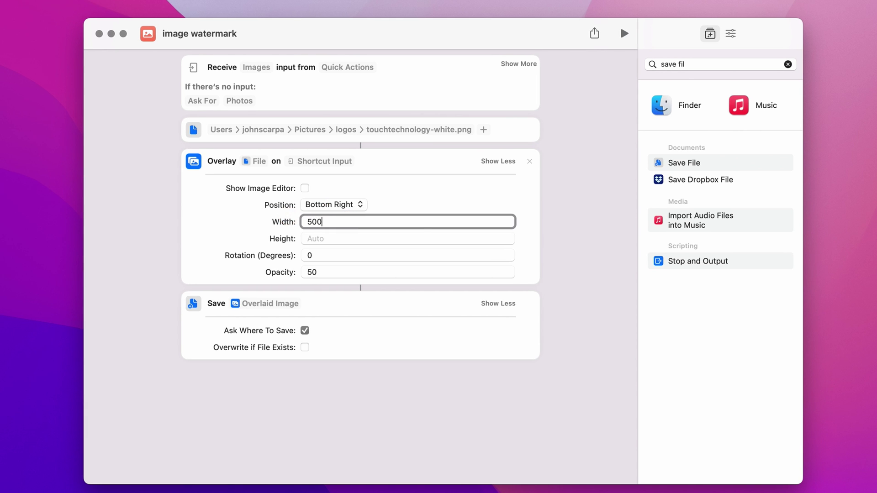
pyautogui.press('Tab')
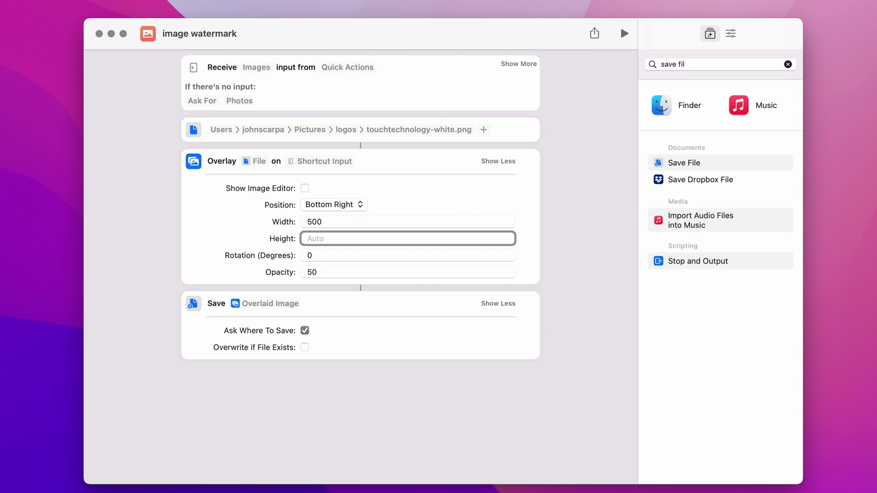
# Bring the Finder photos window forward, move it right, and select tree.jpg.
pyautogui.click(340, 482)
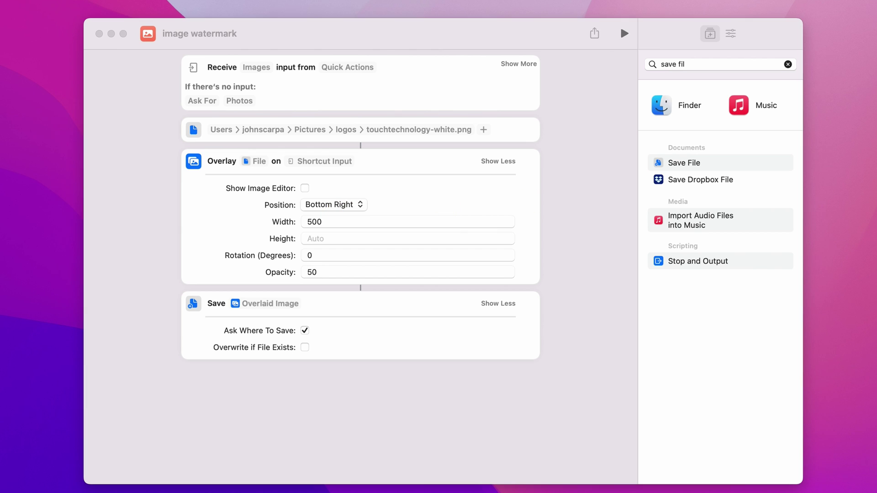
pyautogui.moveTo(464, 88); pyautogui.dragTo(517, 84)
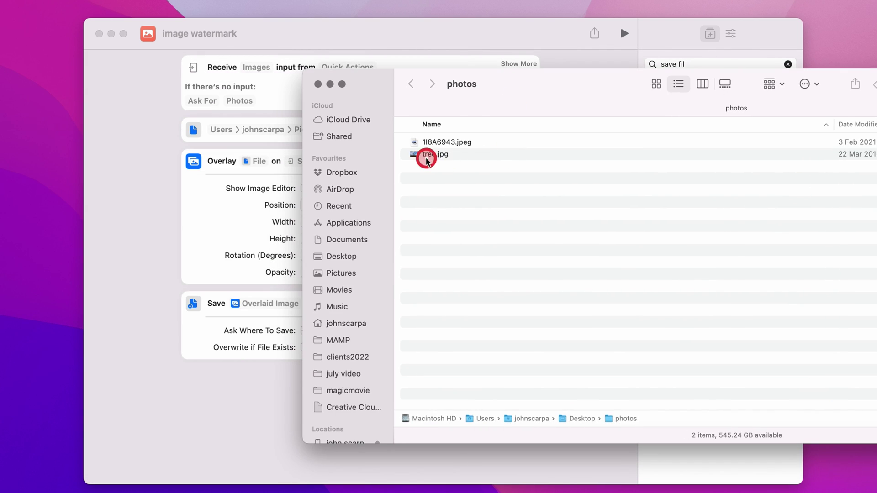
pyautogui.click(423, 156)
# Run image watermark on tree.jpg, confirm the save folder, and close the photos window.
pyautogui.rightClick(422, 156)
pyautogui.moveTo(471, 369)
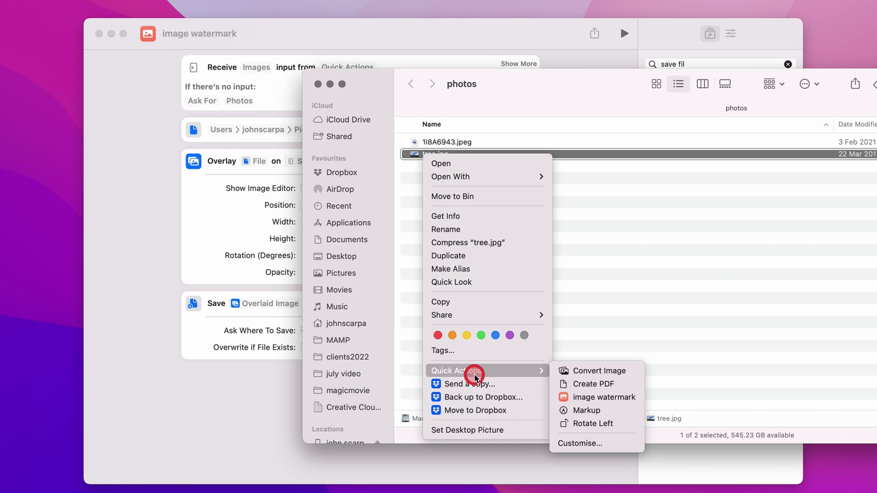
pyautogui.click(601, 393)
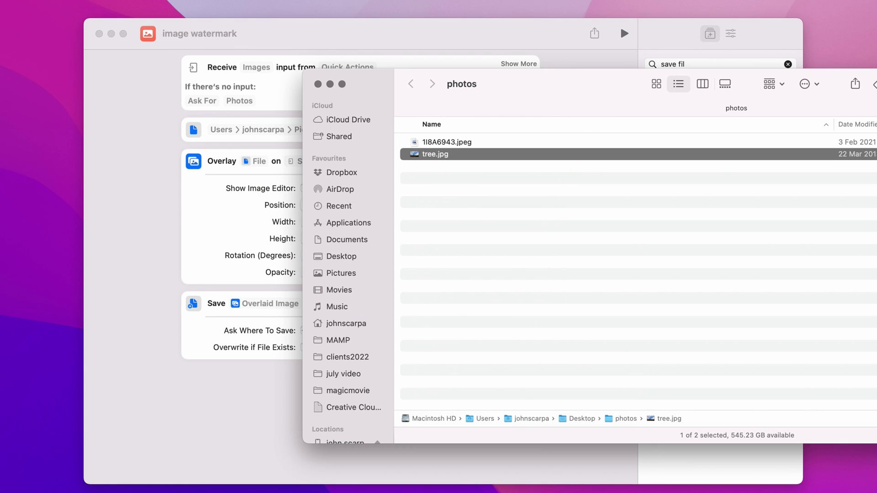
pyautogui.click(663, 263)
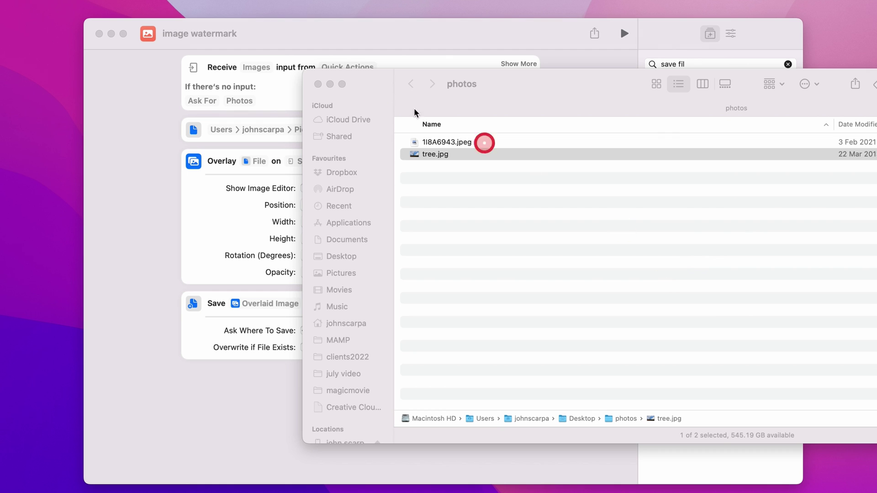
pyautogui.click(319, 85)
pyautogui.click(318, 85)
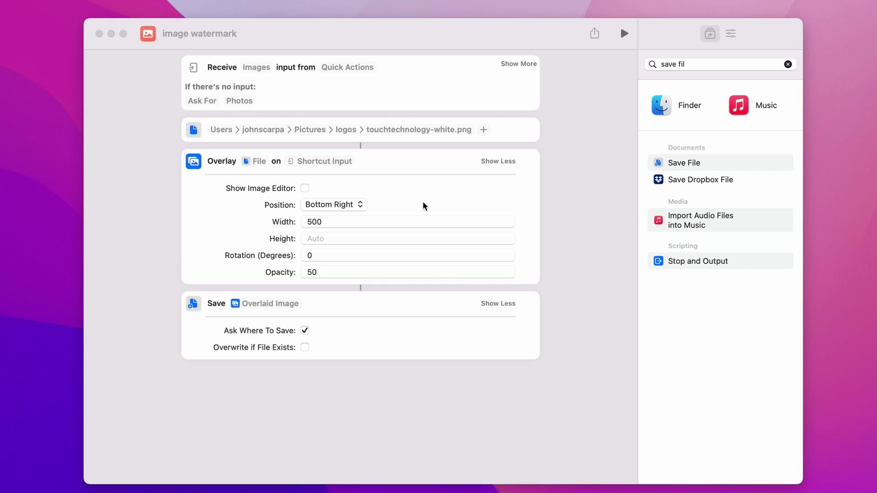
# Clear the 'save fil' search in the Action Library.
pyautogui.click(788, 64)
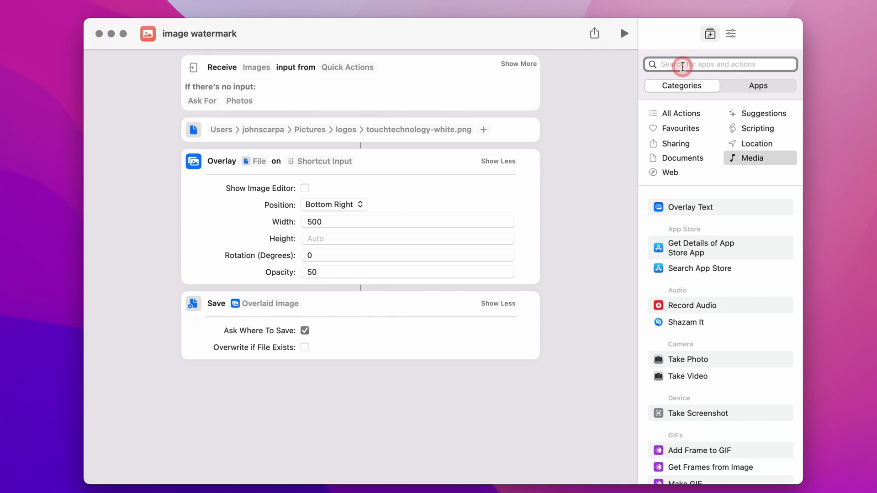
# Insert Get Parent Directory above the logo file step and move Get name beneath it.
pyautogui.click(685, 68)
pyautogui.write('get parent')
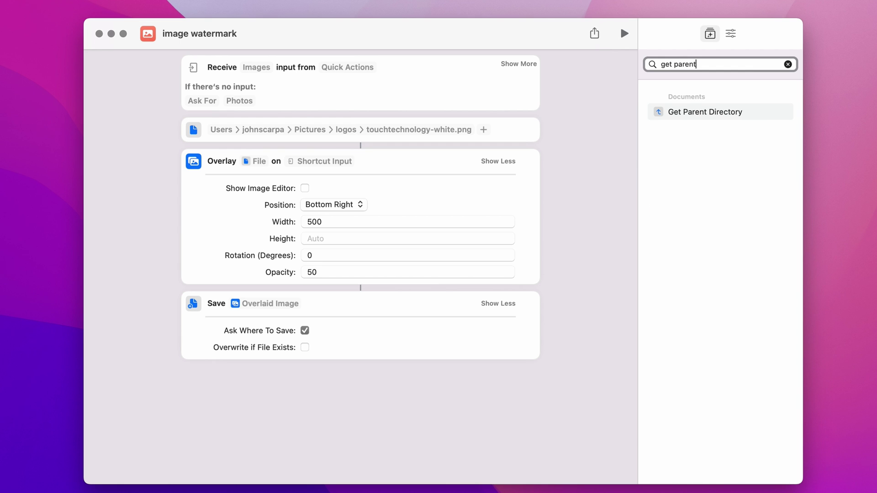
pyautogui.click(693, 112)
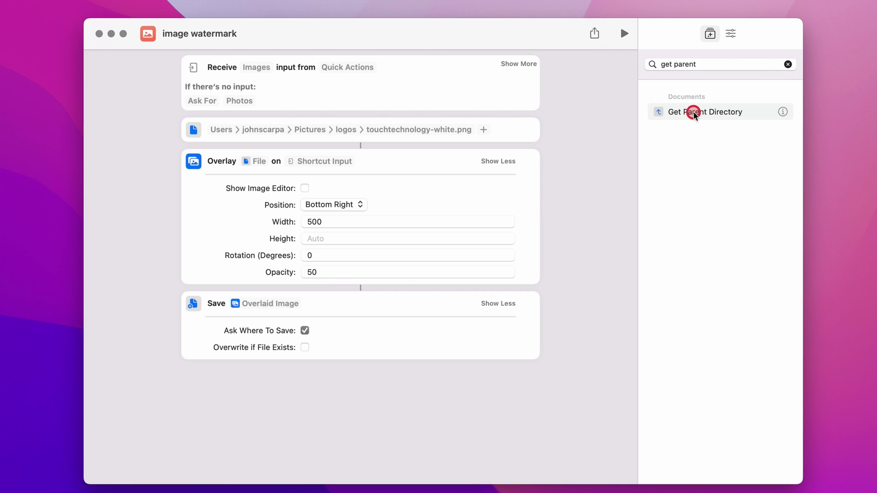
pyautogui.moveTo(693, 115); pyautogui.dragTo(382, 119)
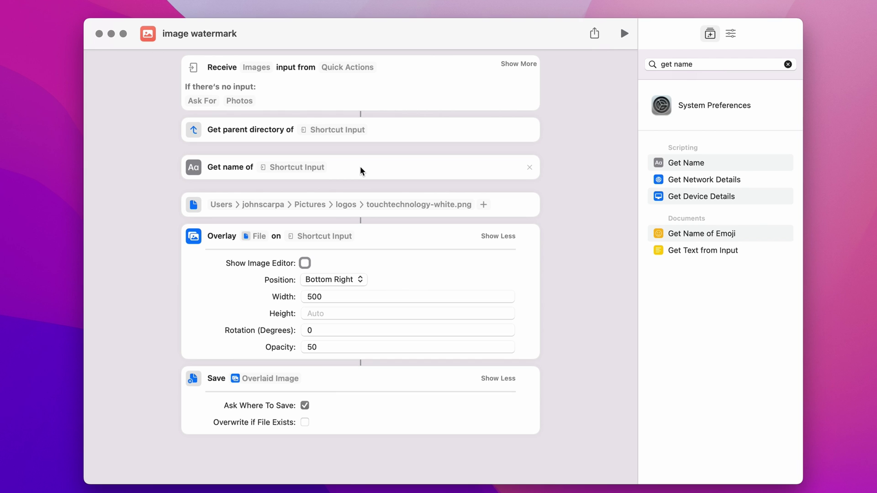
pyautogui.click(361, 170)
pyautogui.moveTo(358, 169)
pyautogui.mouseDown()
pyautogui.moveTo(260, 168)
pyautogui.moveTo(277, 118)
pyautogui.moveTo(291, 129)
pyautogui.moveTo(235, 176)
pyautogui.moveTo(181, 182)
pyautogui.moveTo(217, 180)
pyautogui.mouseUp()
# Turn off Ask Where To Save and set the Save folder to the Parent Directory variable.
pyautogui.click(565, 409)
pyautogui.moveTo(567, 410)
pyautogui.mouseDown()
pyautogui.moveTo(581, 403)
pyautogui.moveTo(234, 419)
pyautogui.moveTo(234, 411)
pyautogui.moveTo(333, 407)
pyautogui.moveTo(303, 407)
pyautogui.mouseUp()
pyautogui.click(304, 406)
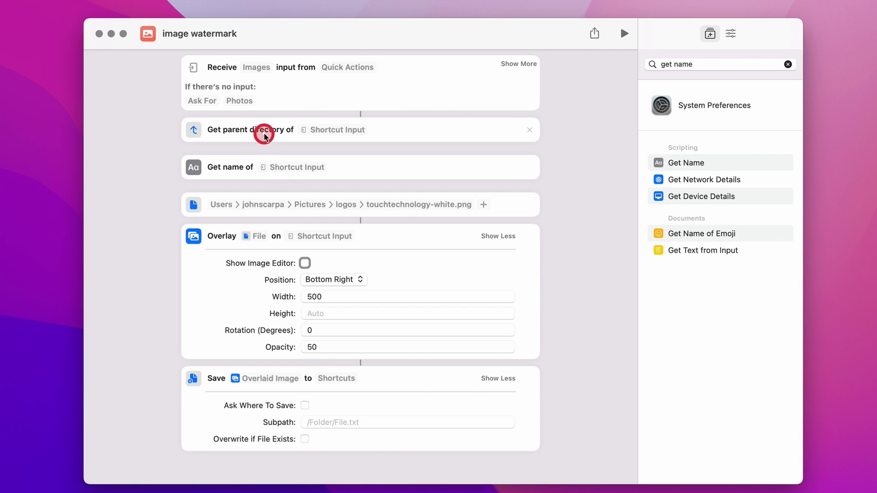
pyautogui.click(337, 379)
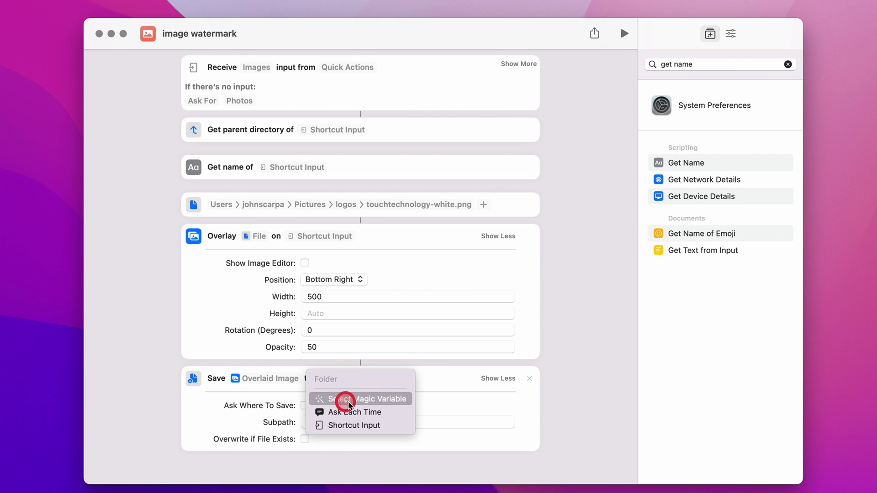
pyautogui.click(350, 400)
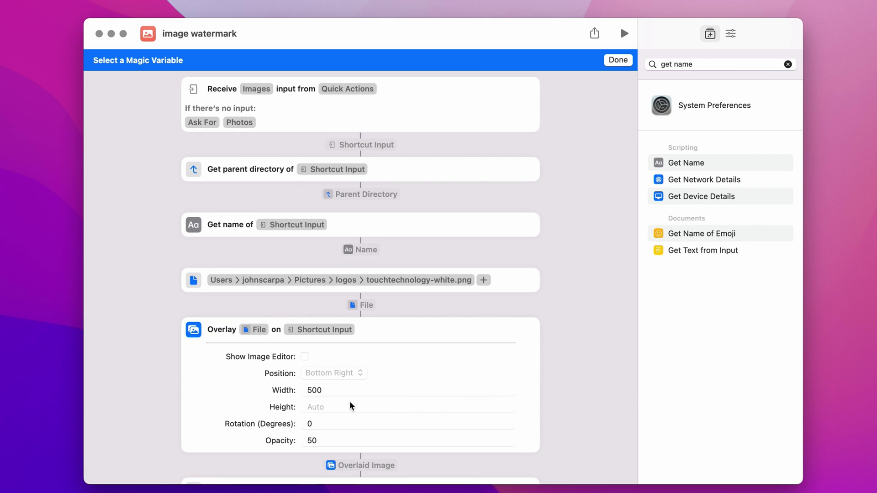
pyautogui.scroll(1, 423, 158)
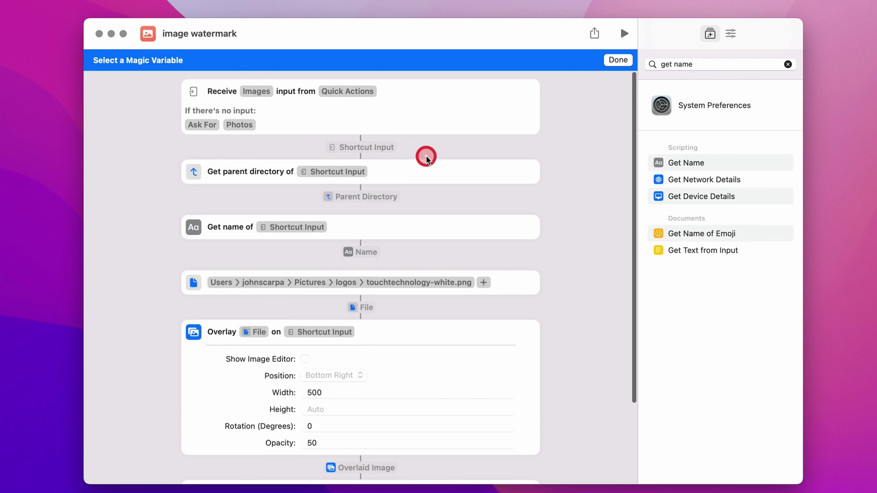
pyautogui.click(333, 194)
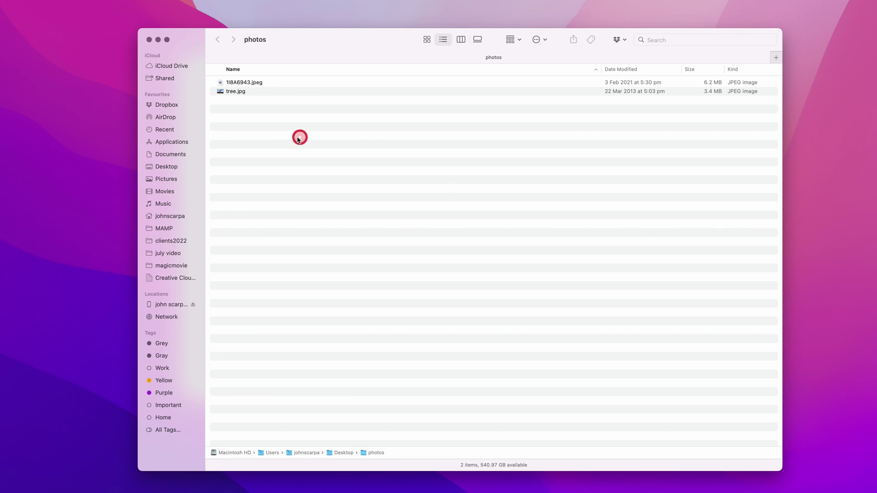
# Run the image watermark Quick Action on tree.jpg.
pyautogui.click(222, 94)
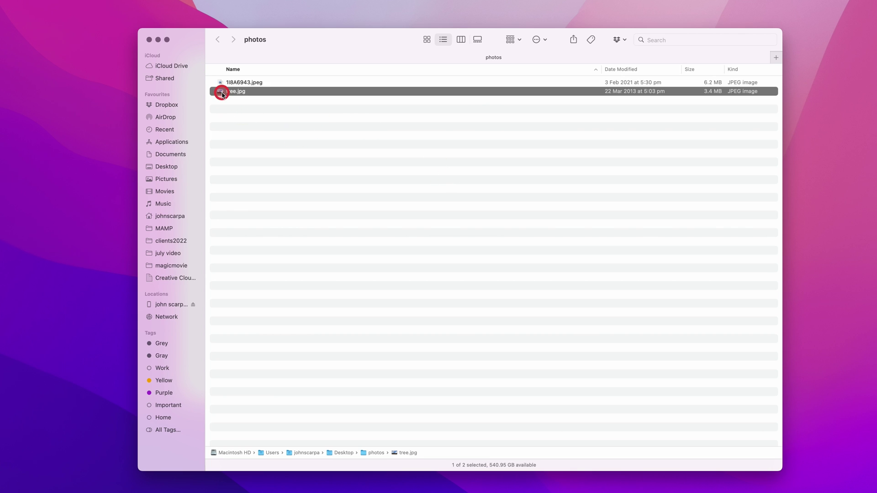
pyautogui.rightClick(222, 94)
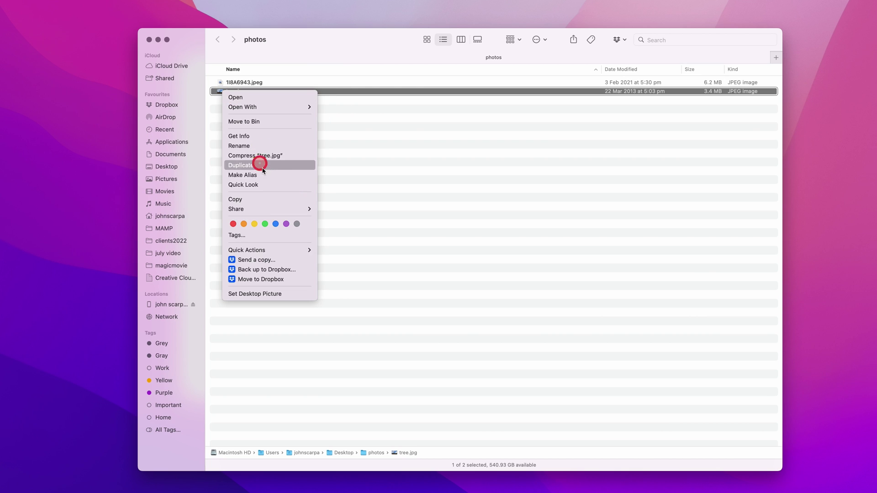
pyautogui.moveTo(274, 249)
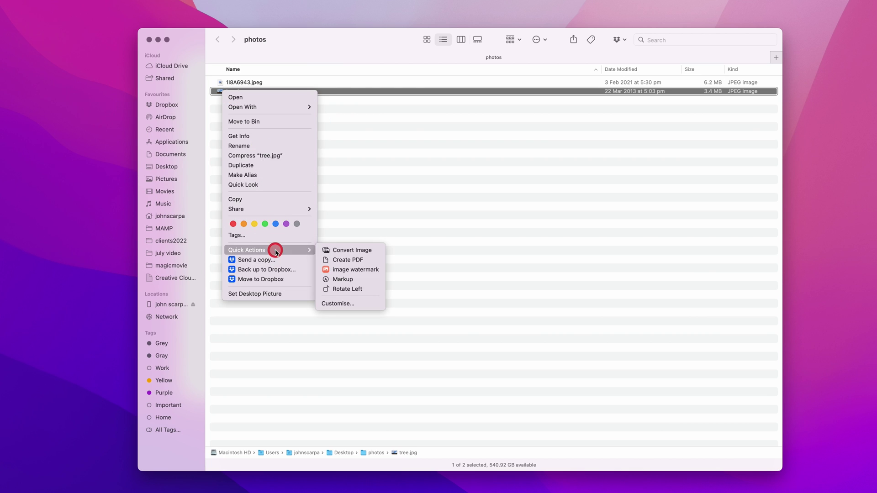
pyautogui.click(375, 272)
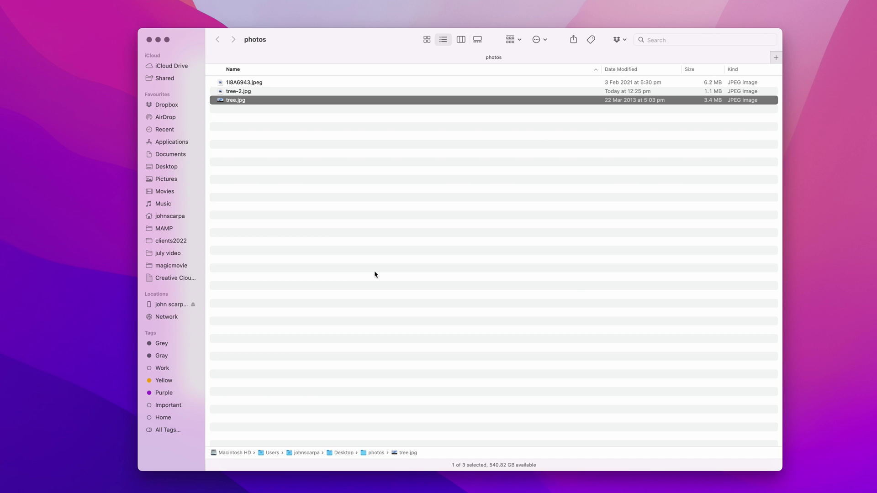
# Quick Look the new tree-2.jpg to confirm the logo sits bottom right.
pyautogui.click(221, 92)
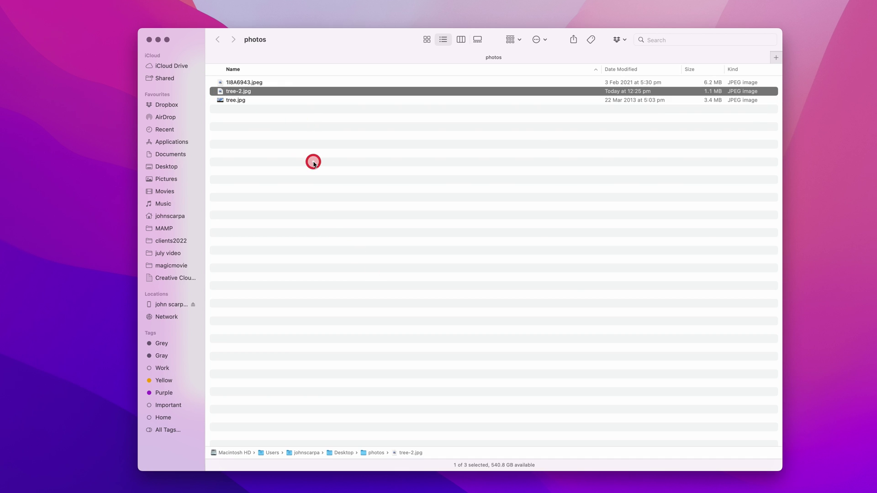
pyautogui.press('space')
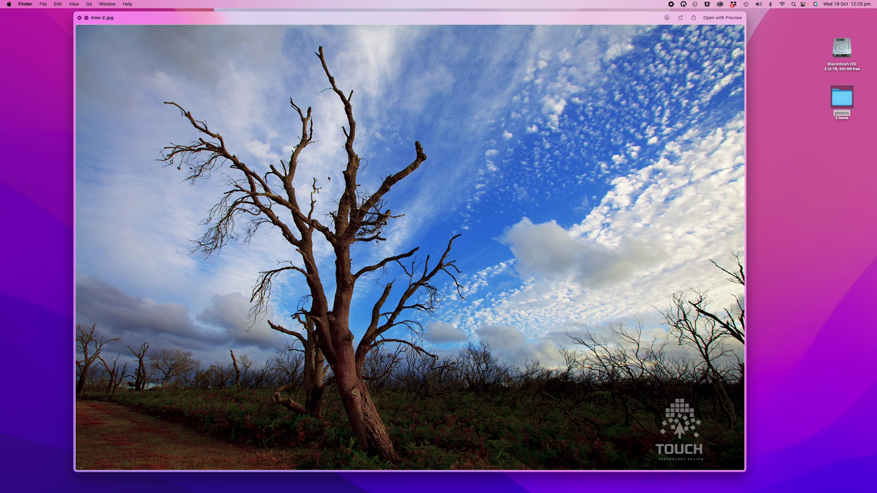
pyautogui.press('space')
pyautogui.click(334, 175)
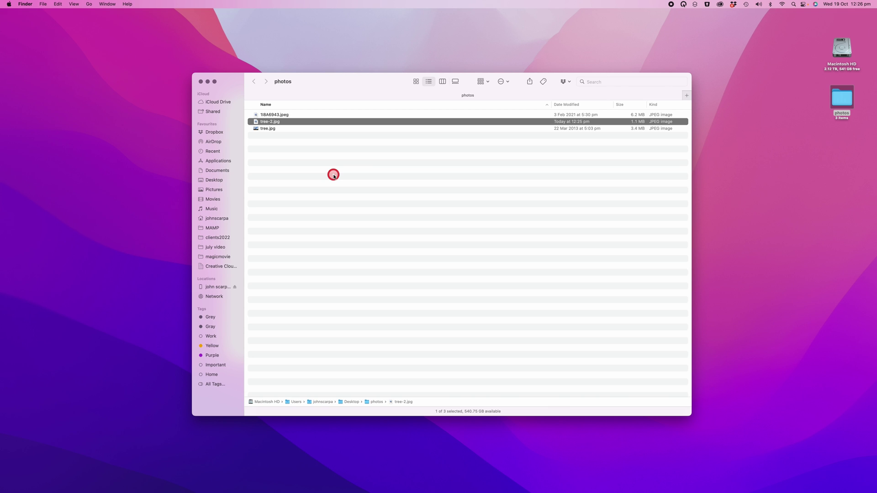
# Run image watermark on 1I8A6943.jpeg, then select the melbourne folder.
pyautogui.click(263, 117)
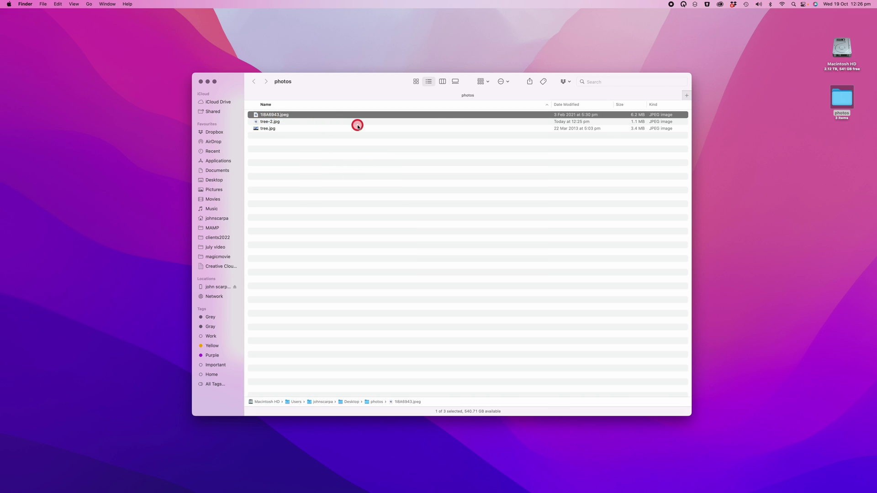
pyautogui.click(257, 118)
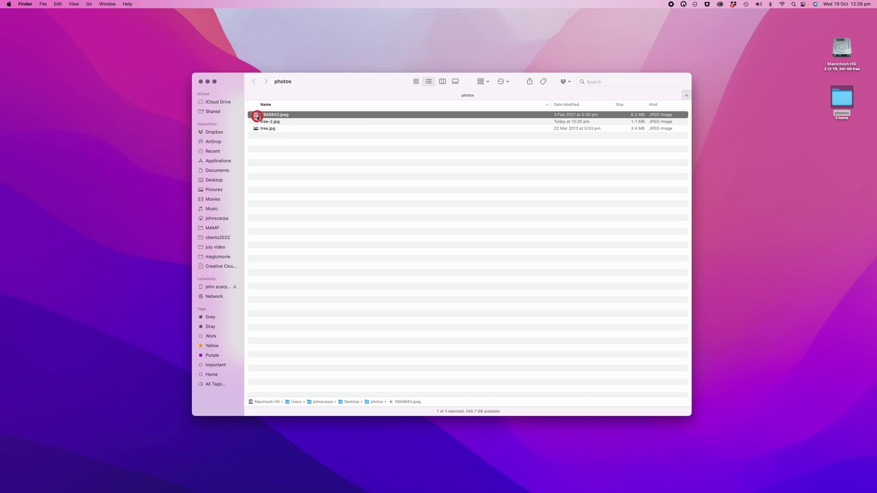
pyautogui.rightClick(257, 118)
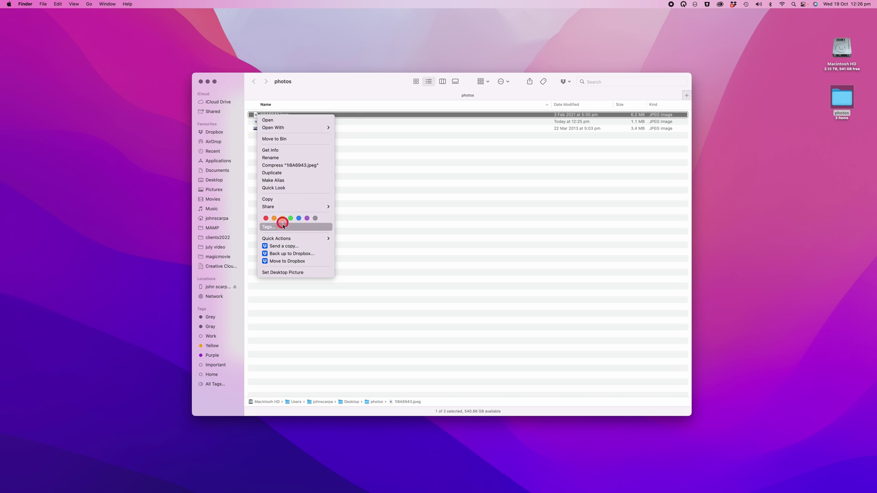
pyautogui.moveTo(283, 240)
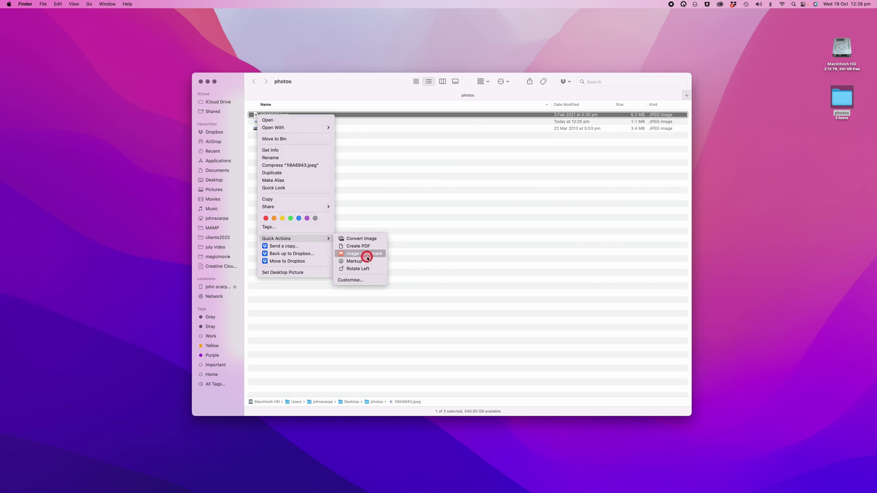
pyautogui.click(364, 254)
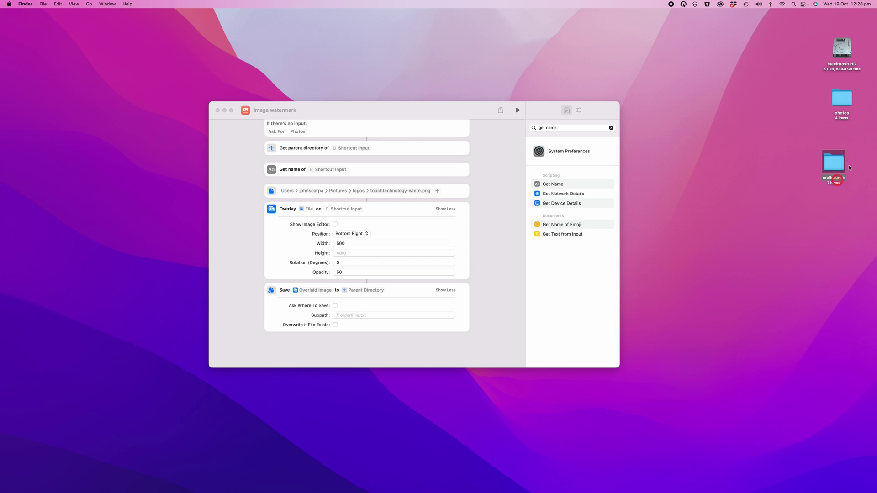
pyautogui.click(833, 166)
# Run the image watermark Quick Action on all seven melbourne photos, allowing folder access.
pyautogui.click(832, 166)
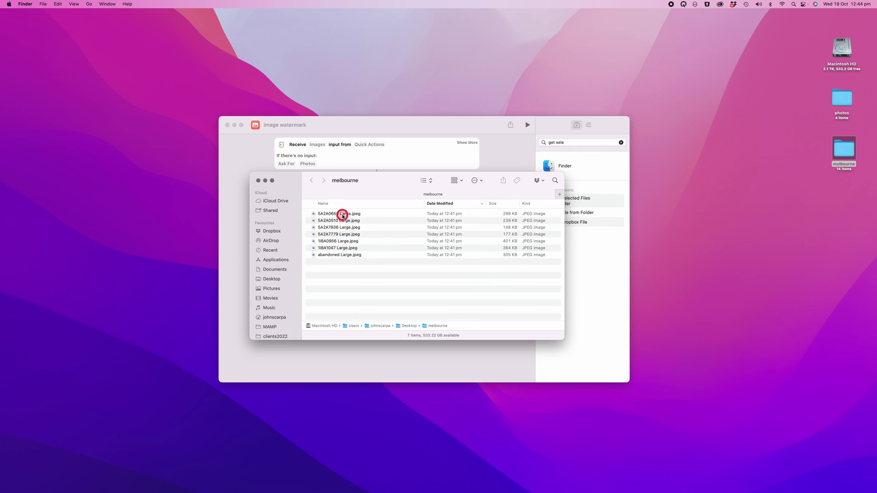
pyautogui.click(340, 214)
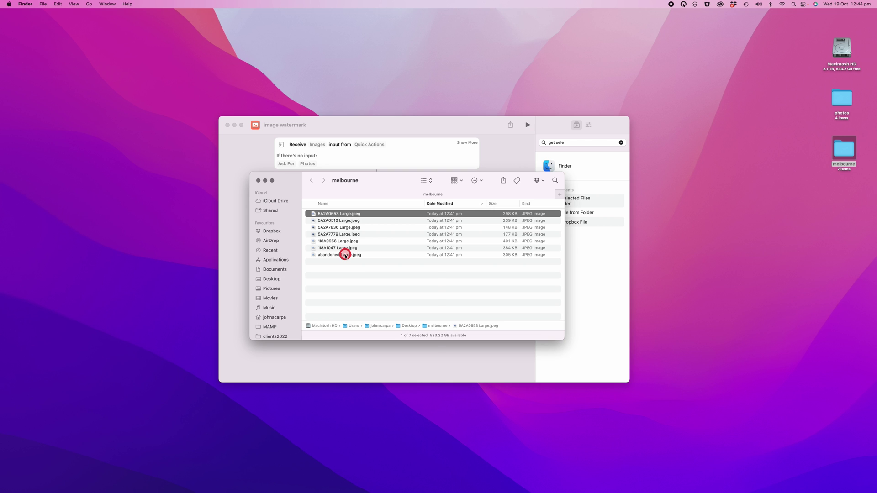
pyautogui.keyDown('shift'); pyautogui.click(344, 256); pyautogui.keyUp('shift')
pyautogui.rightClick(345, 256)
pyautogui.moveTo(376, 385)
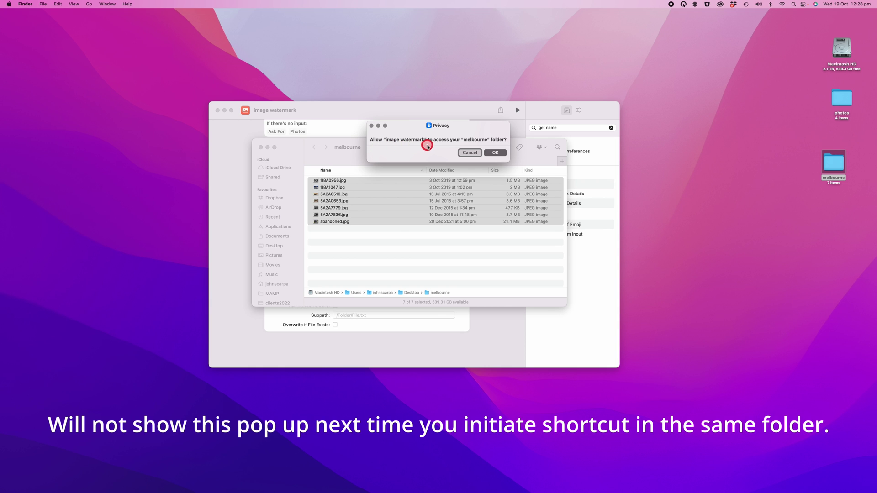
pyautogui.click(487, 153)
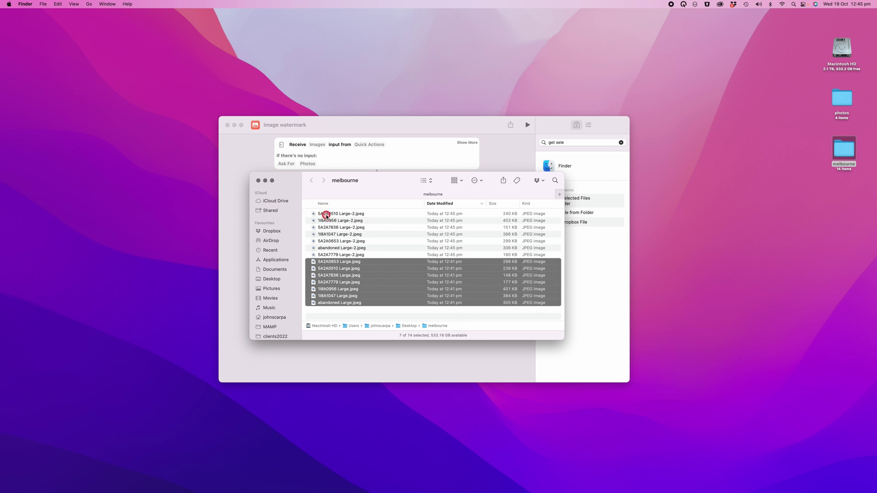
# Preview the watermarked Large-2 copies, starting with 5A2A0510 Large-2.jpeg, in Quick Look.
pyautogui.click(326, 213)
pyautogui.press('space')
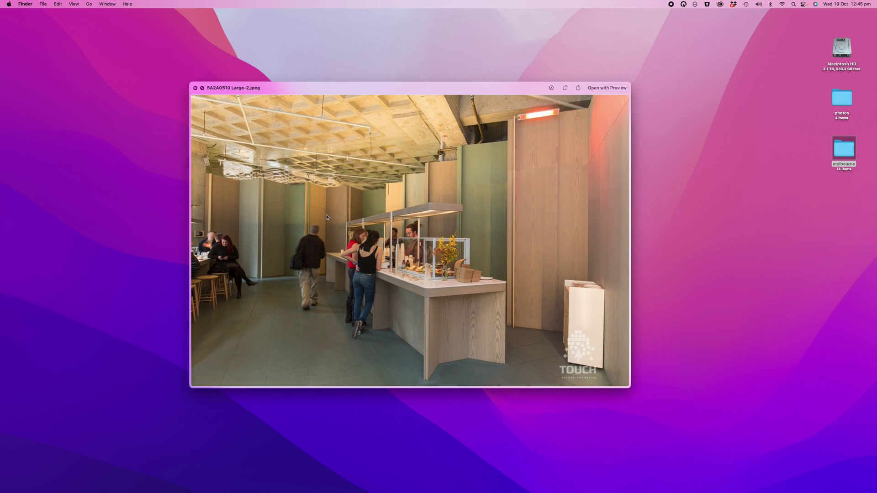
pyautogui.press('Up')
pyautogui.press('Down')
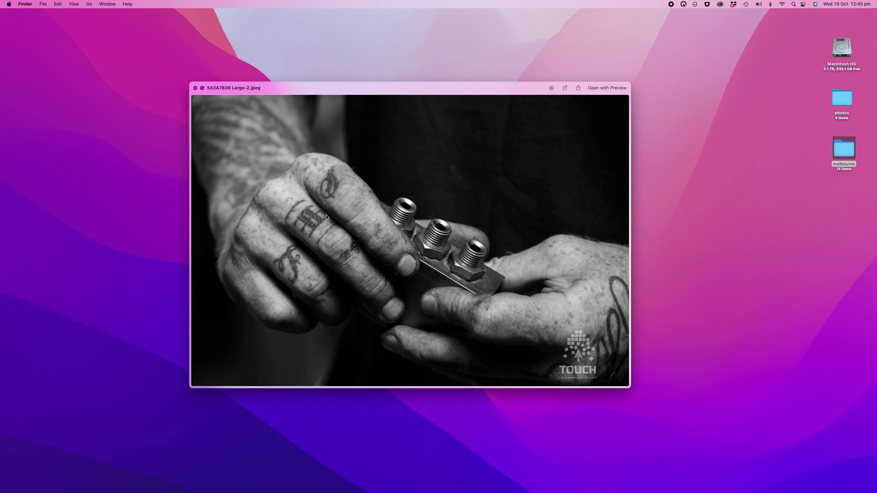